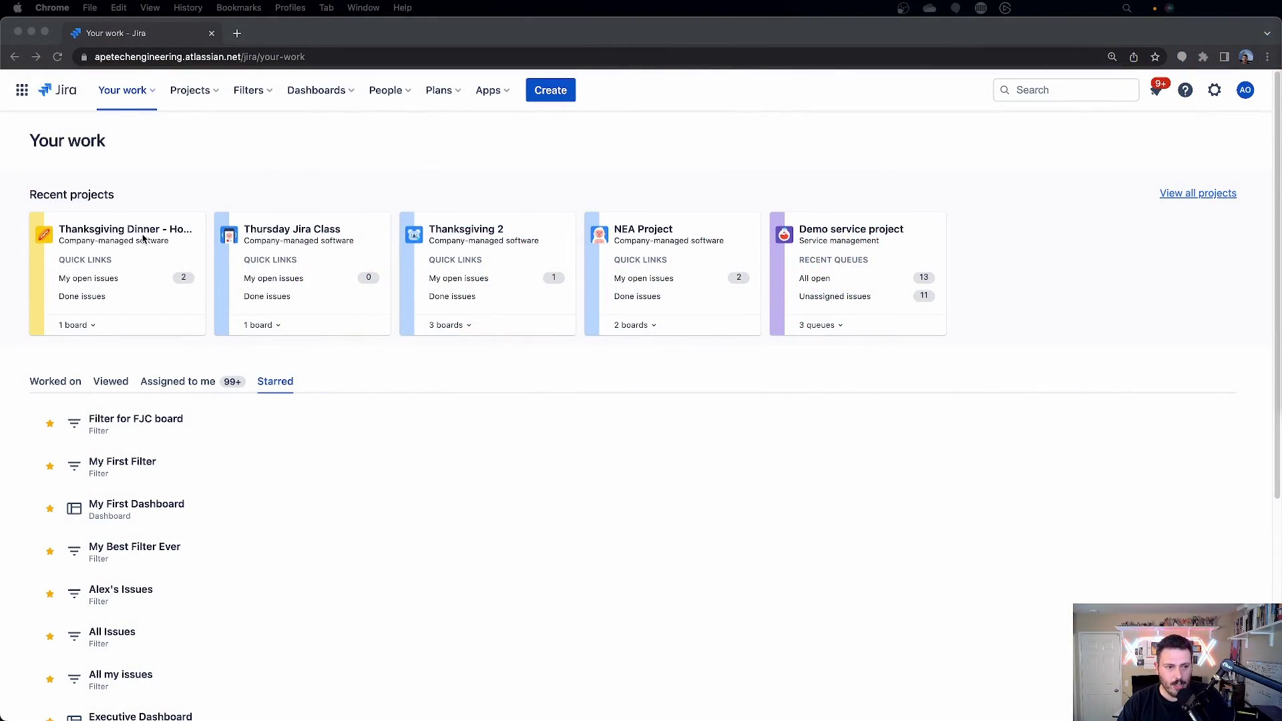
Complete the TURKEY board's New Sprint, moving its 8 incomplete issues to a new sprint
click(144, 238)
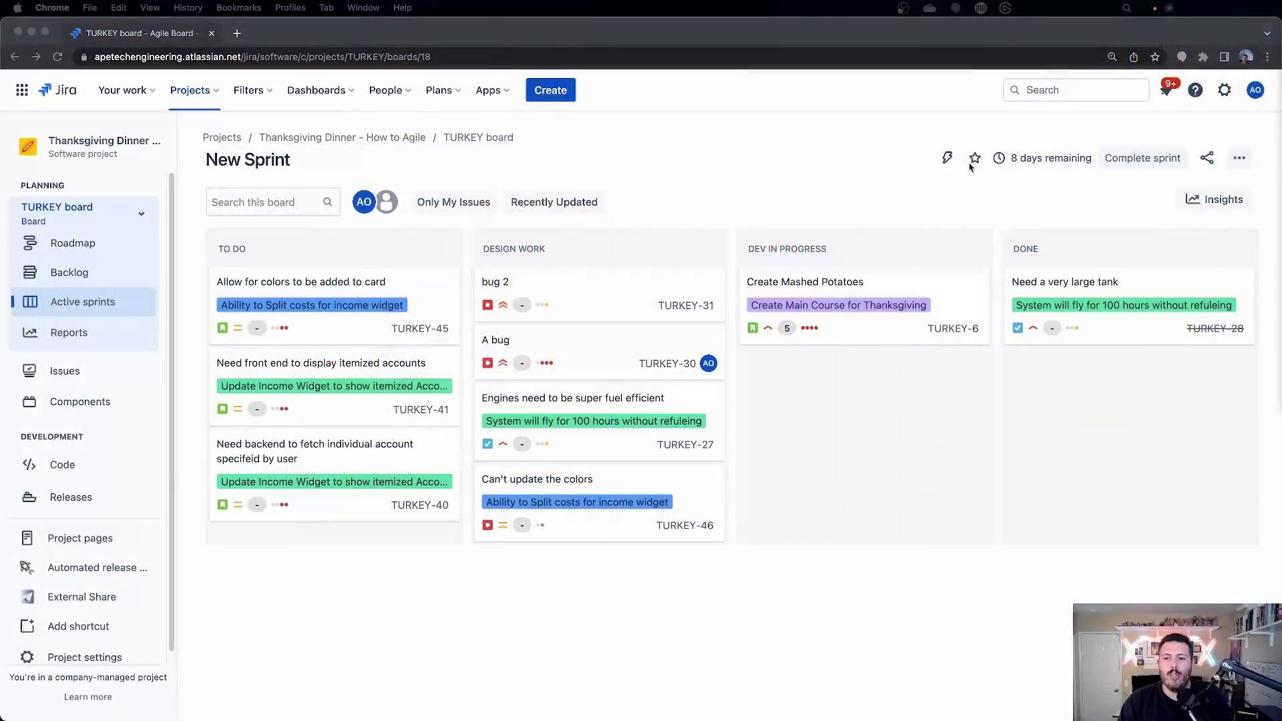
click(1127, 162)
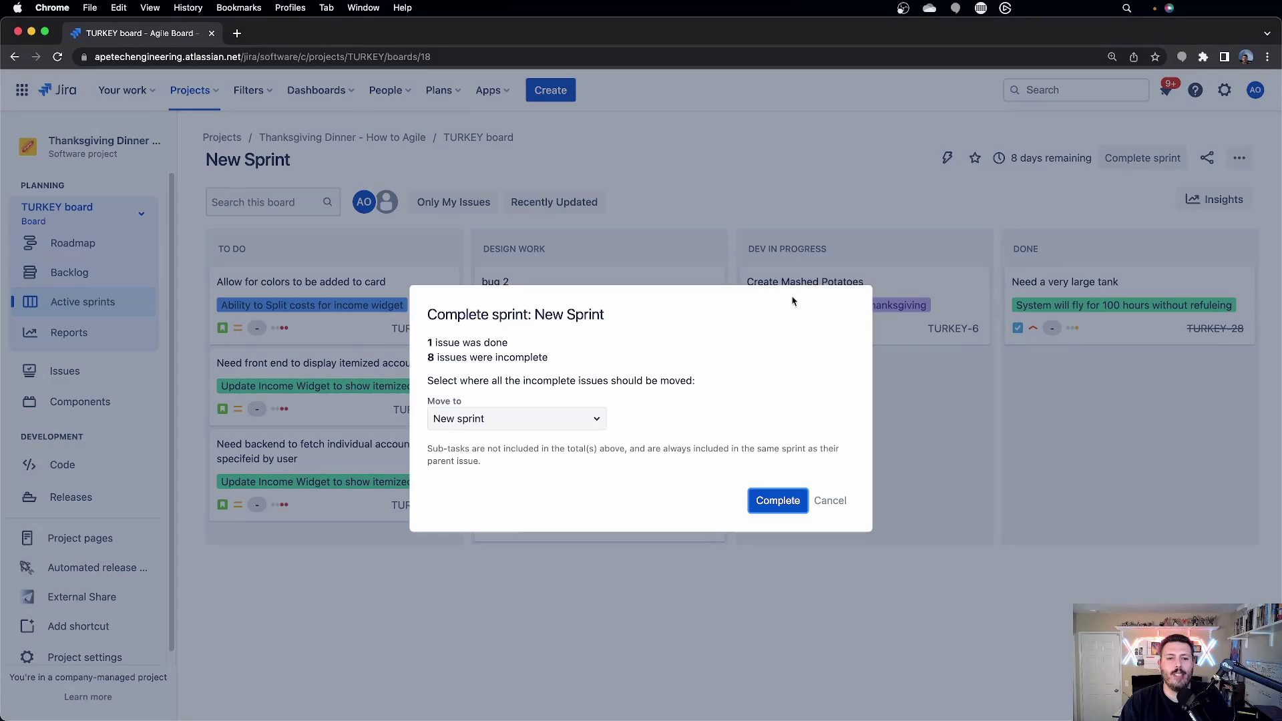
click(773, 505)
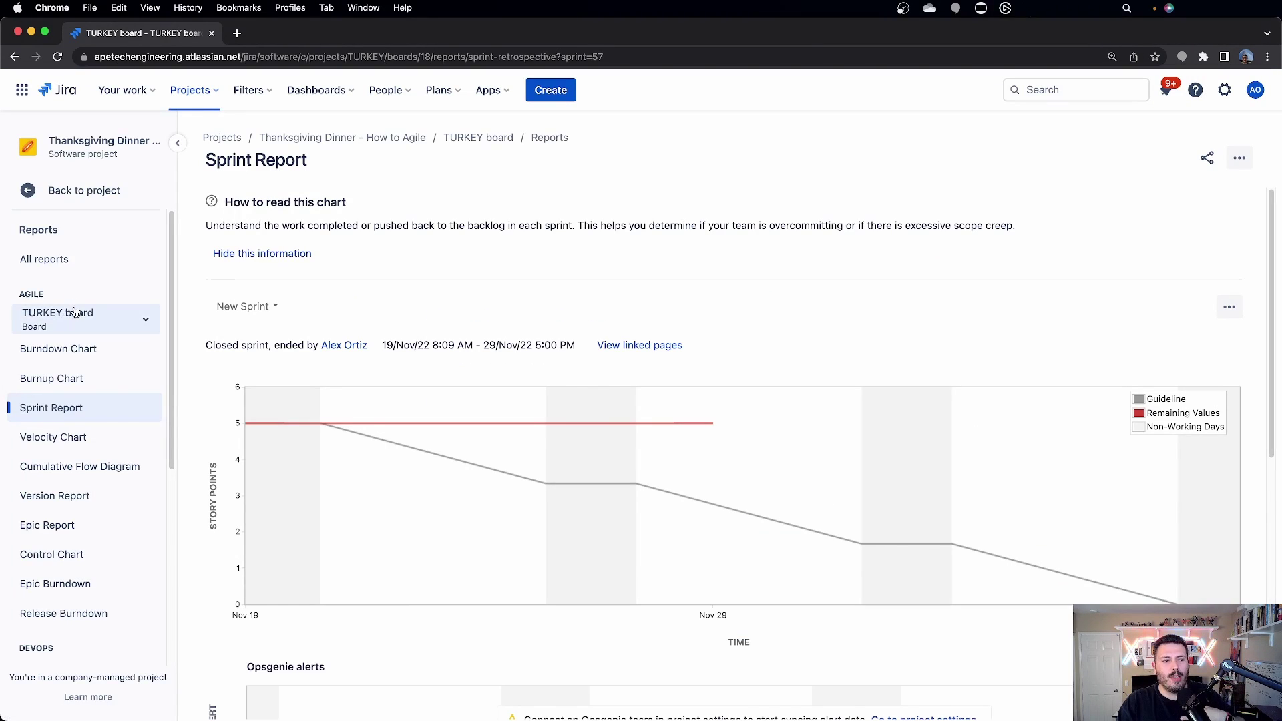
Visit the project's Reports, then return to the project navigation and open the TURKEY board list
click(77, 192)
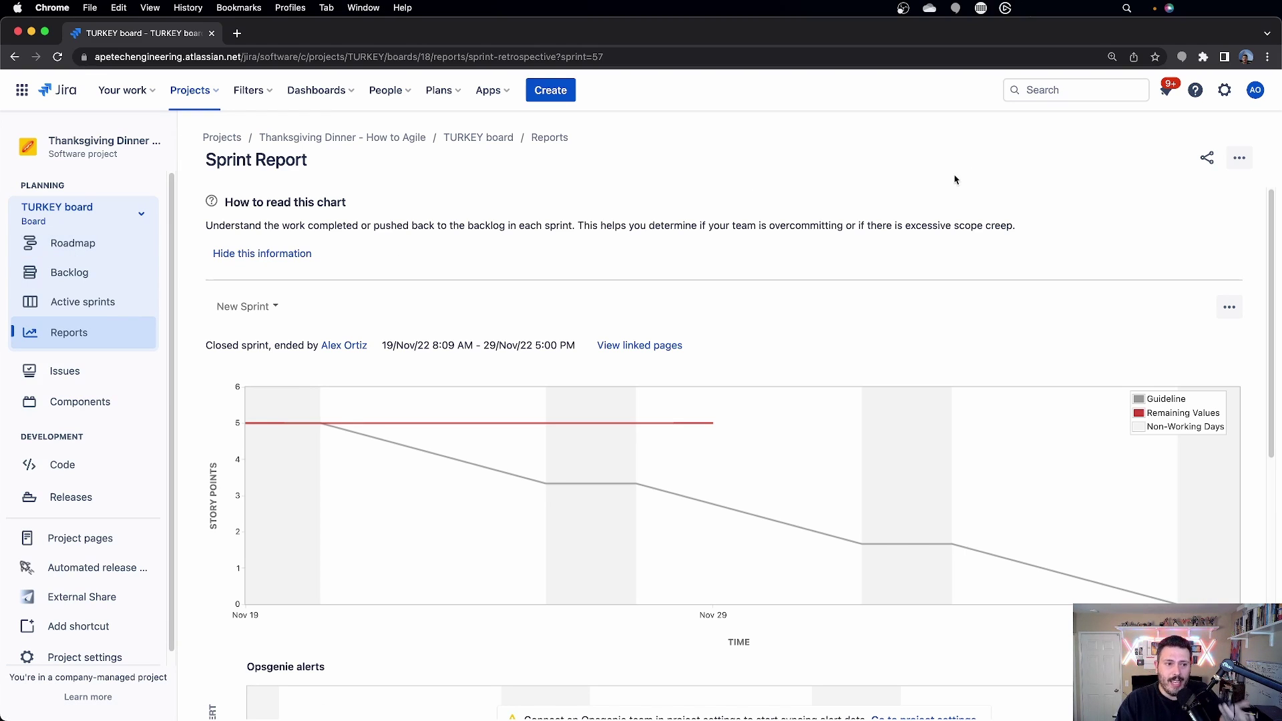
click(57, 343)
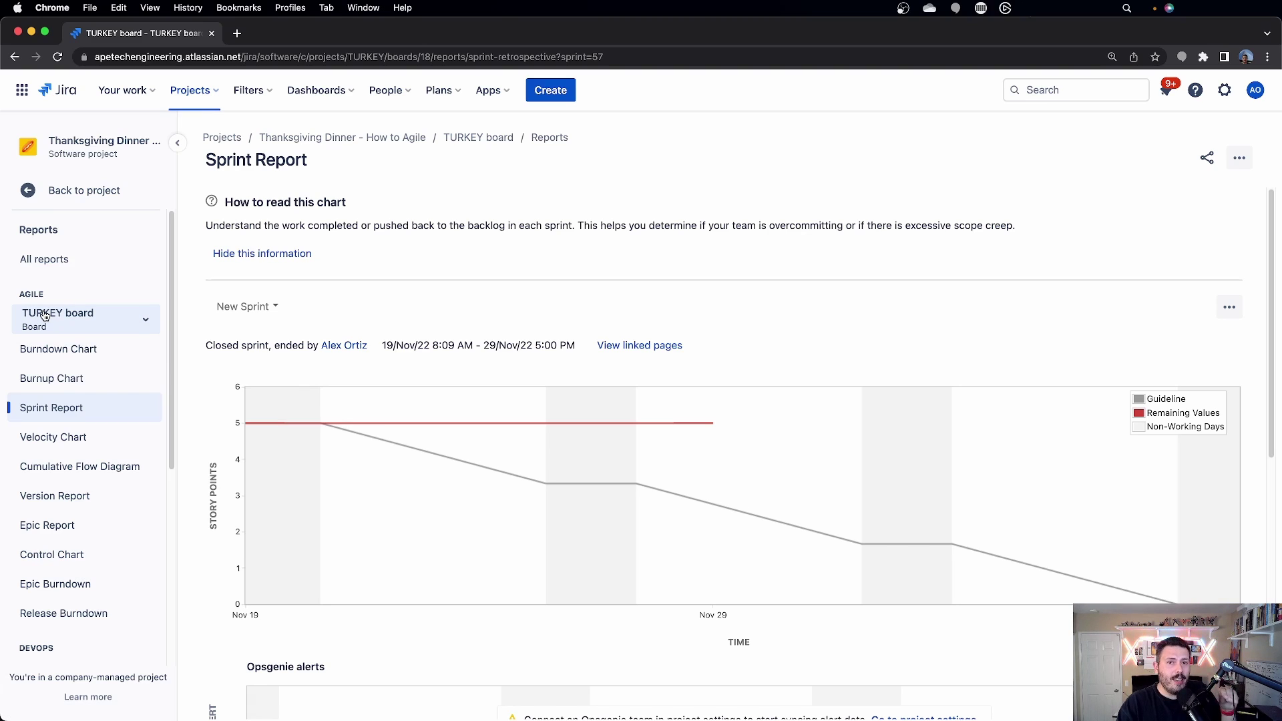
click(90, 196)
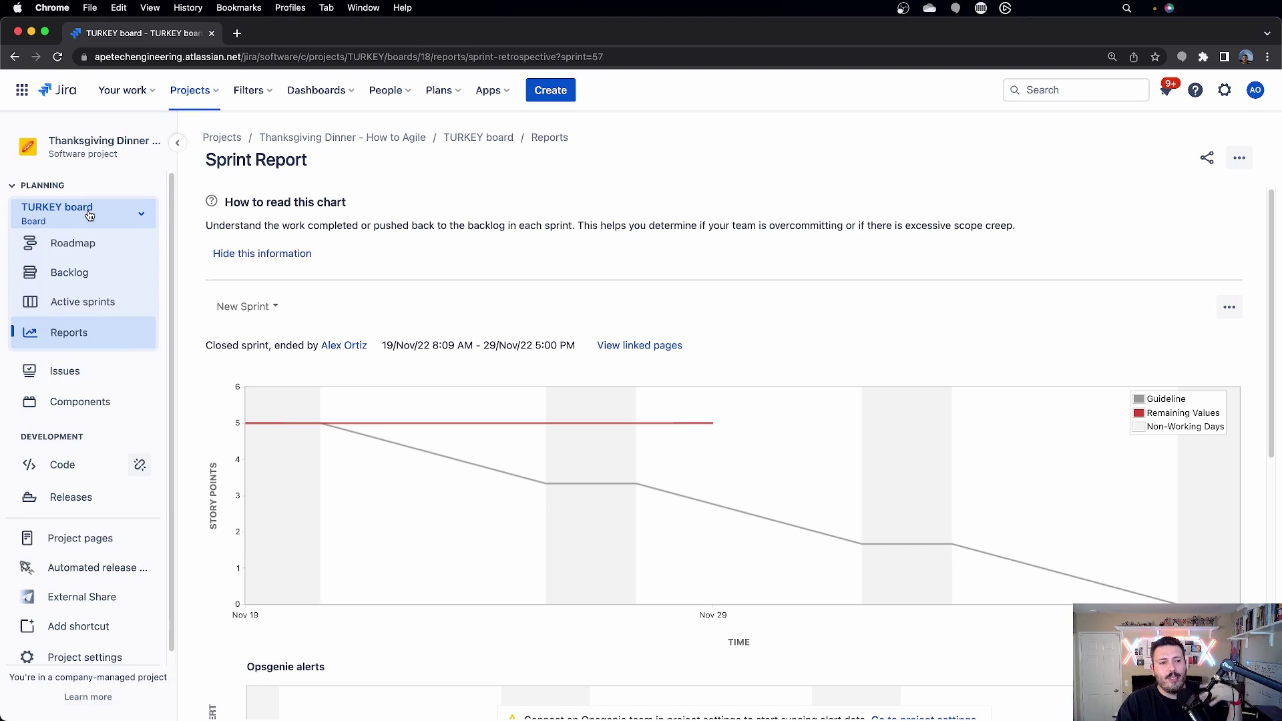
click(90, 212)
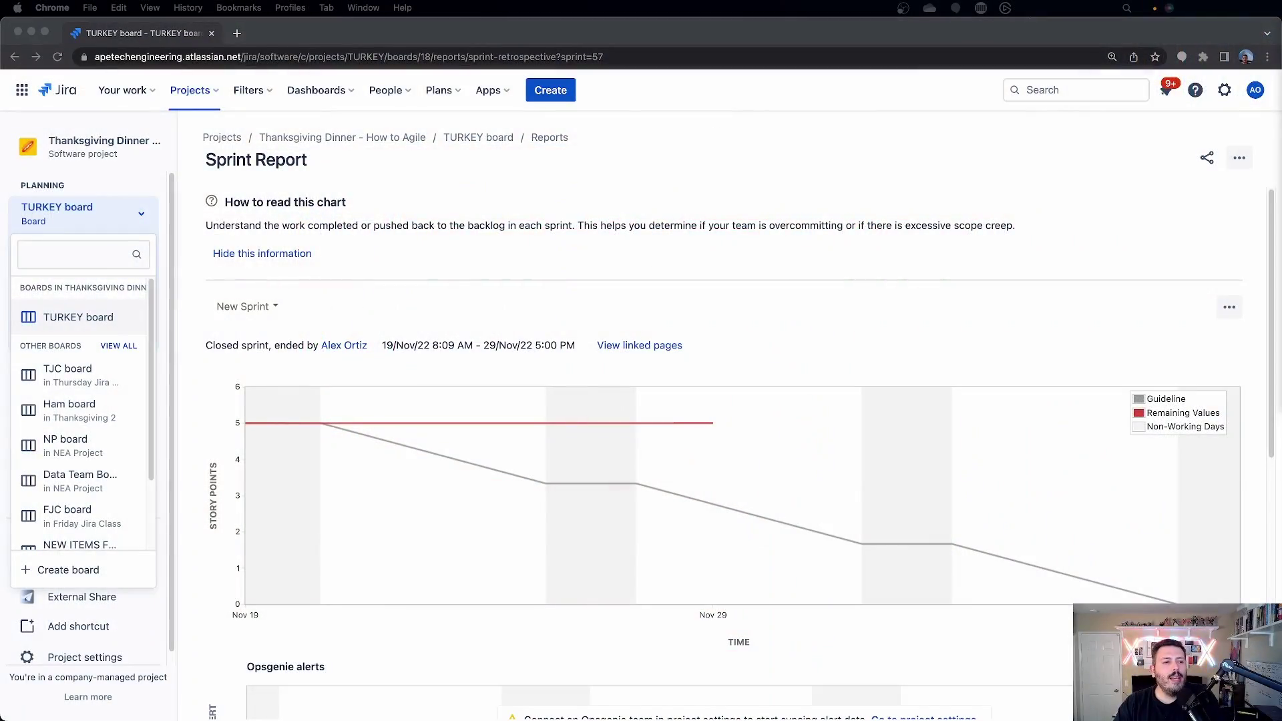
Open the Burndown Chart report, showing TURKEY Sprint 1 in story points
click(51, 318)
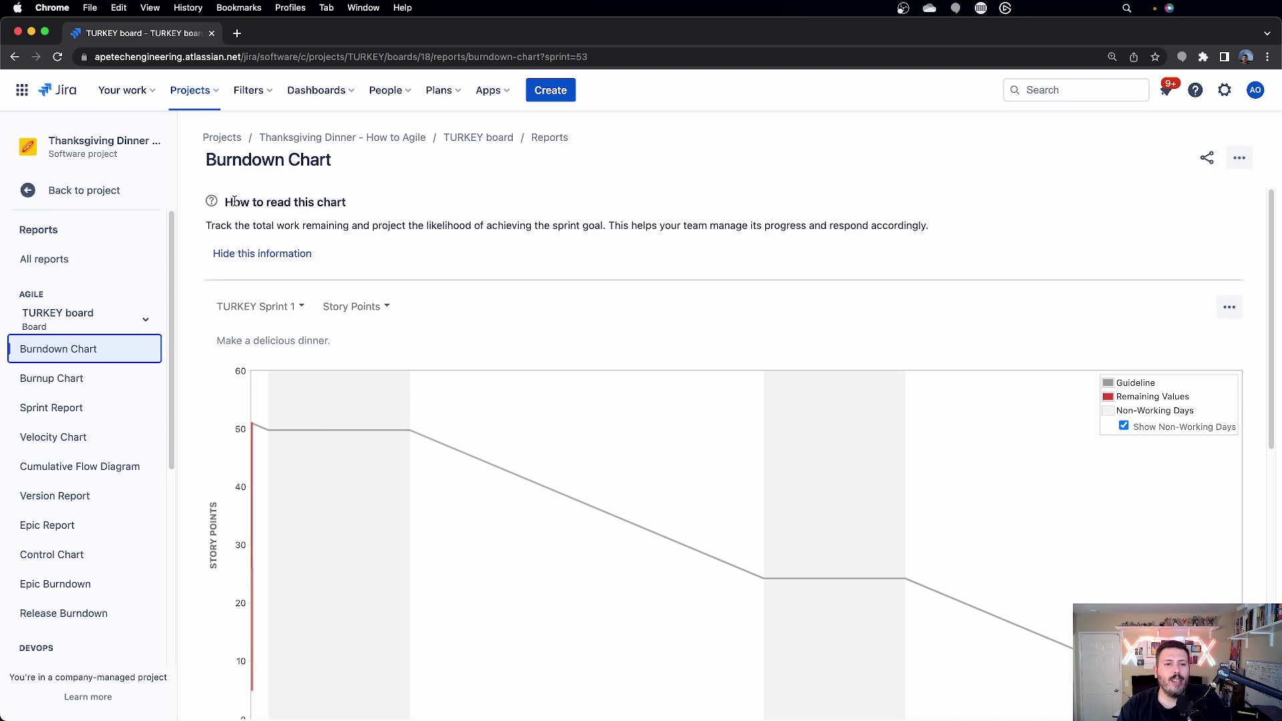
drag(244, 226, 399, 226)
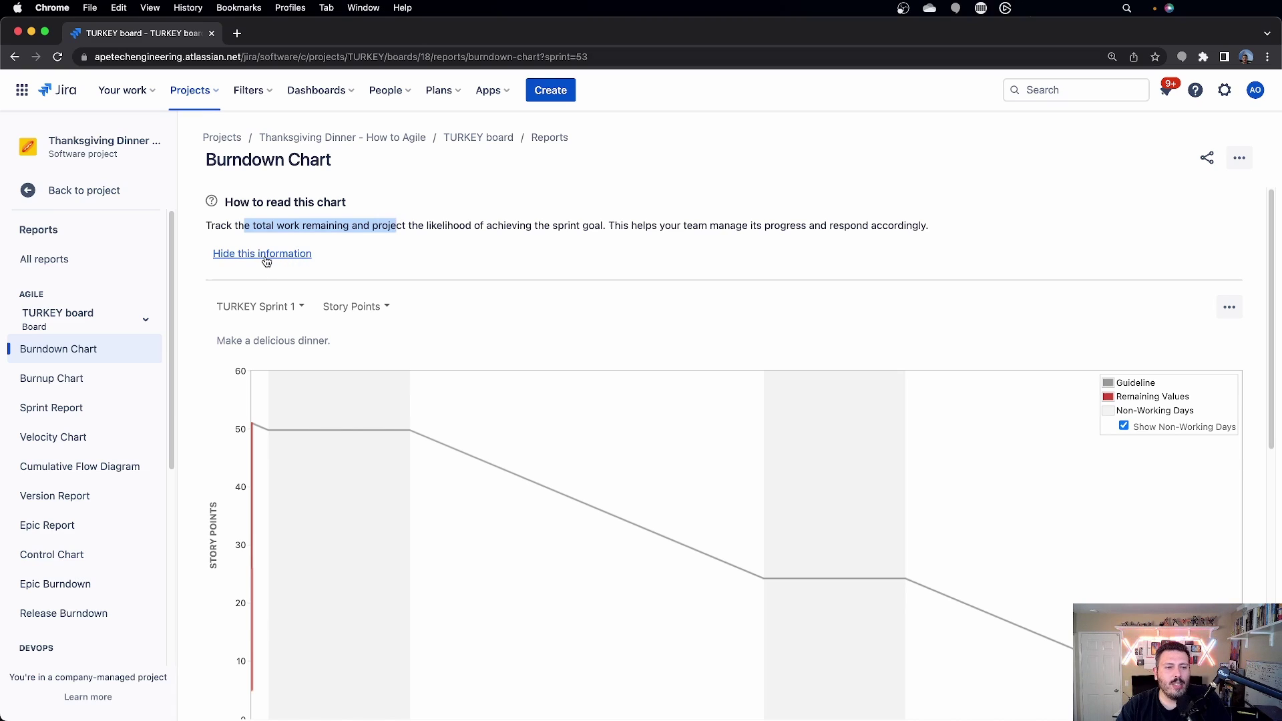
click(211, 210)
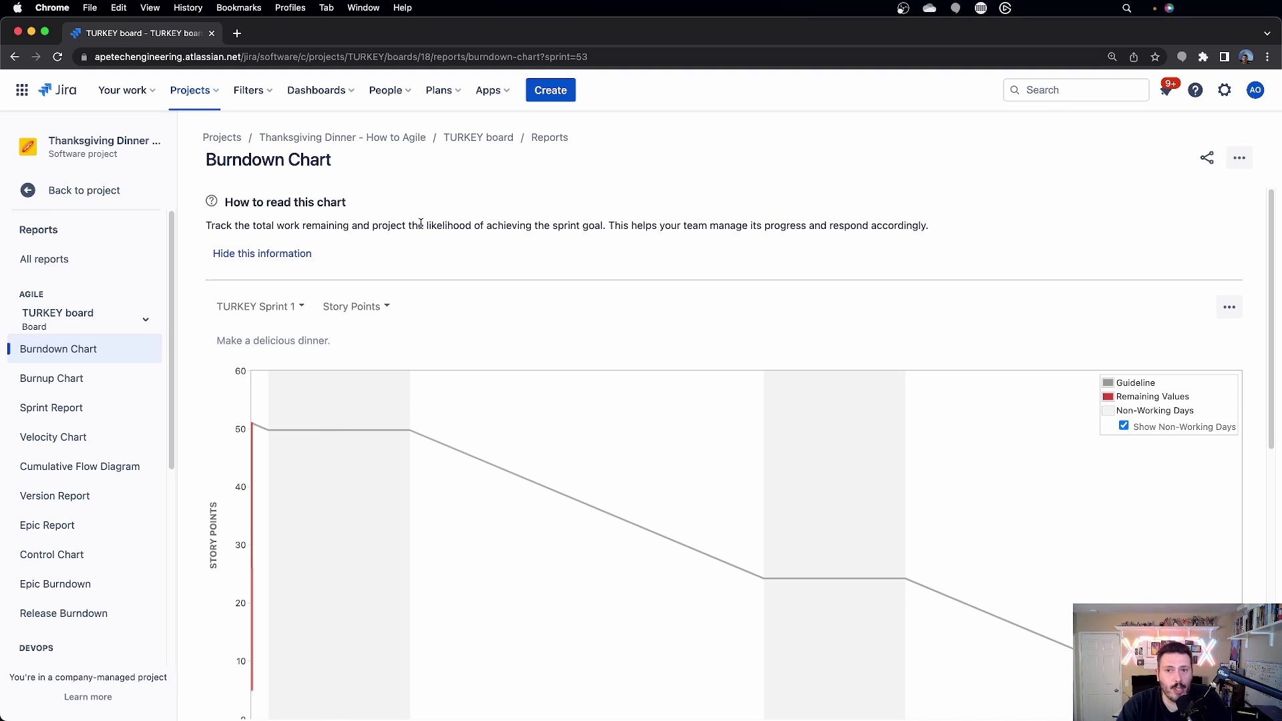
scroll(420, 244, down, 2)
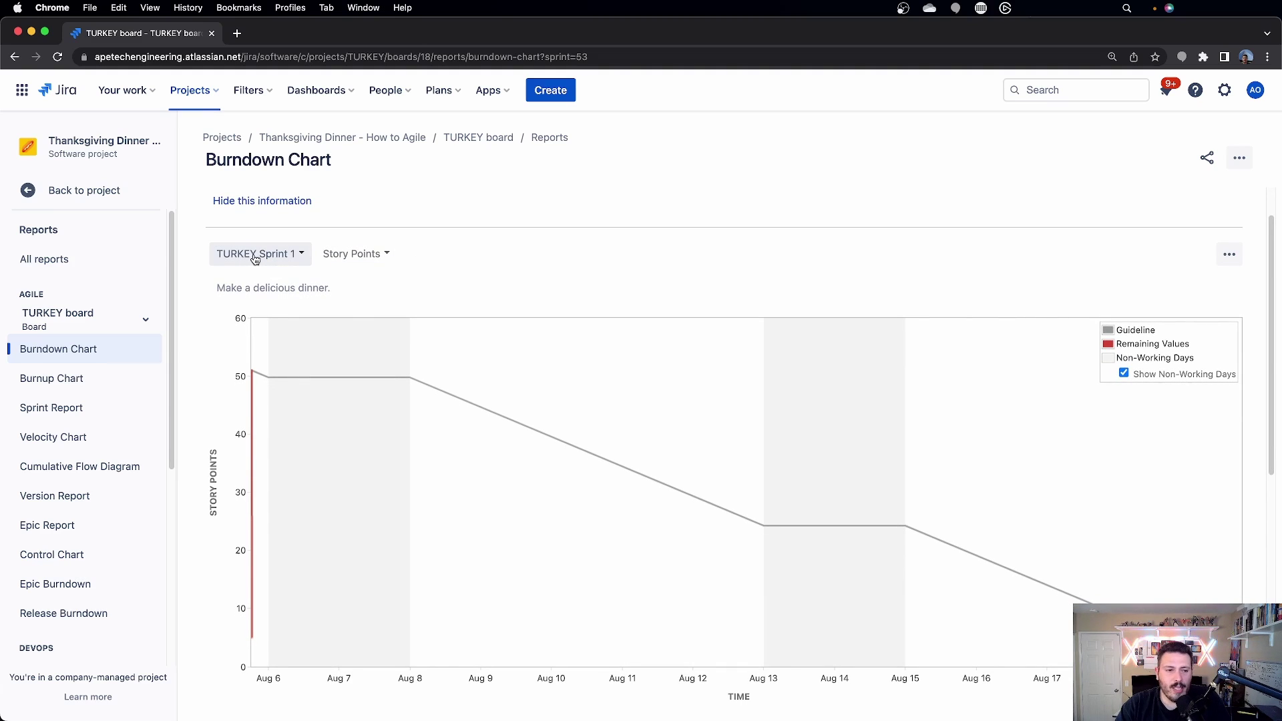
Choose TURKEY Sprint 3 in the sprint picker above the burndown chart
click(251, 259)
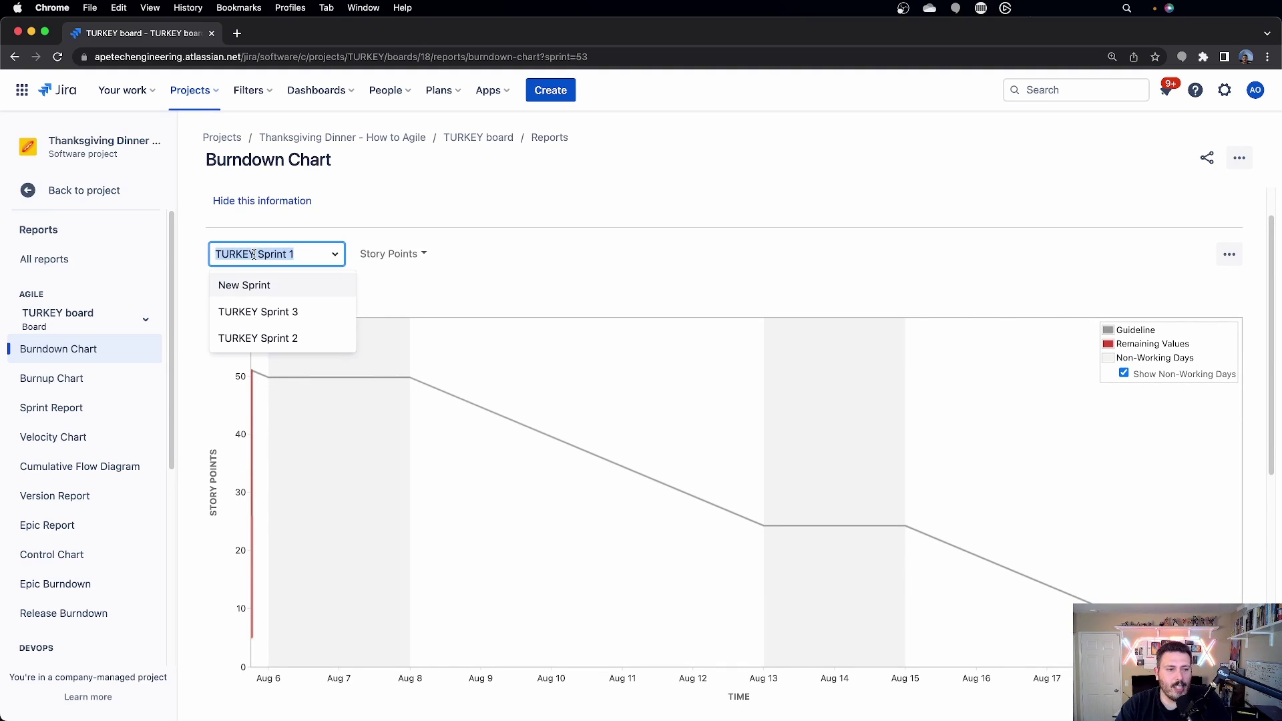
click(254, 311)
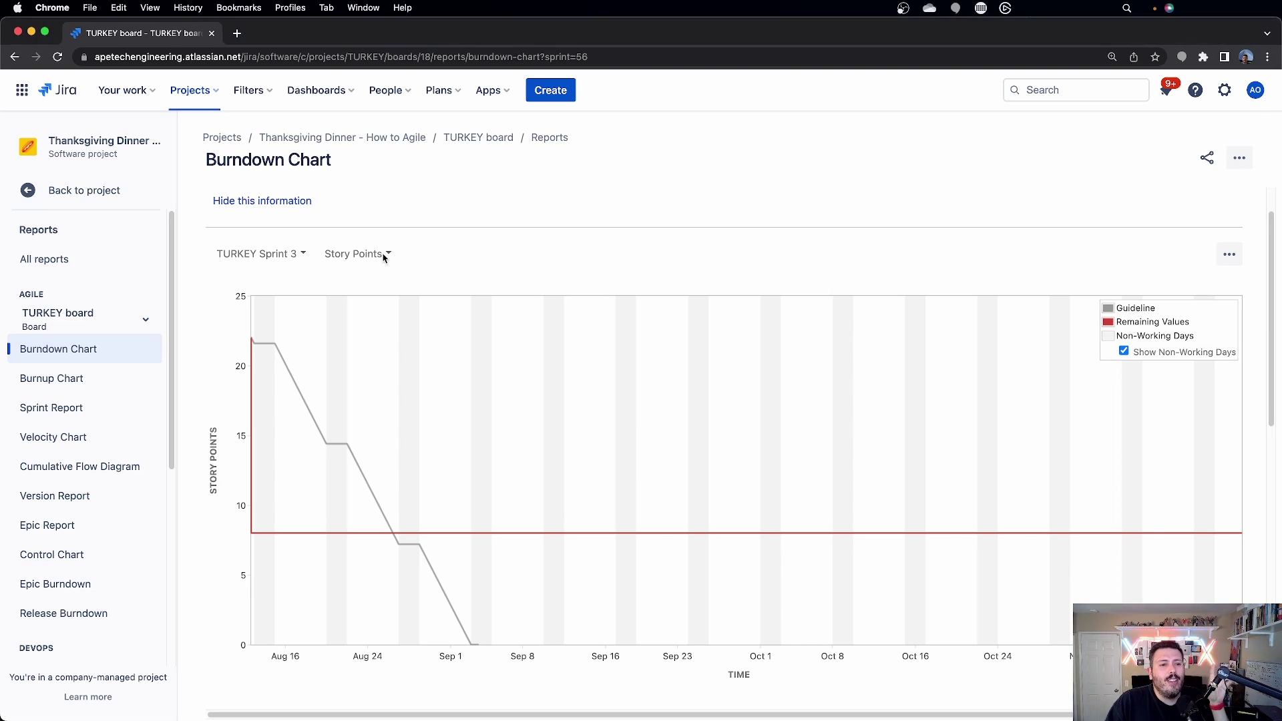
Open the Story Points measure dropdown and scroll through its estimation options, including Issue Count
click(384, 256)
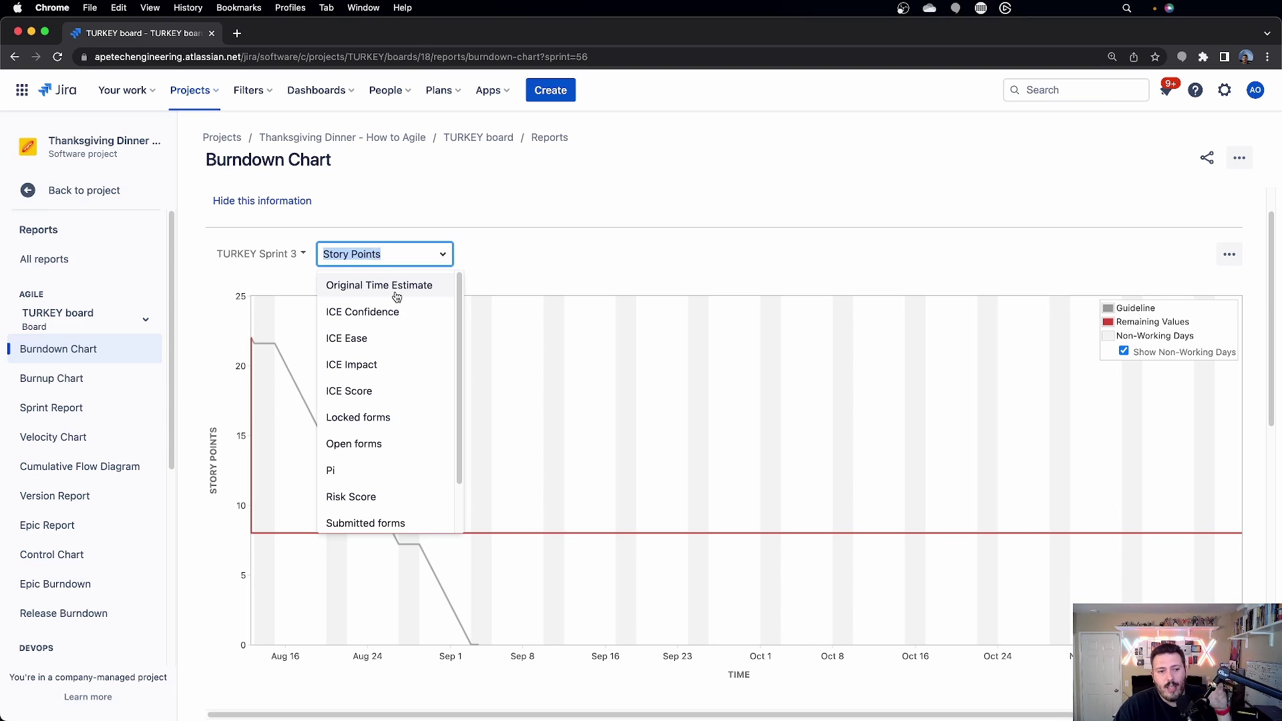
scroll(393, 391, down, 1)
scroll(393, 392, down, 2)
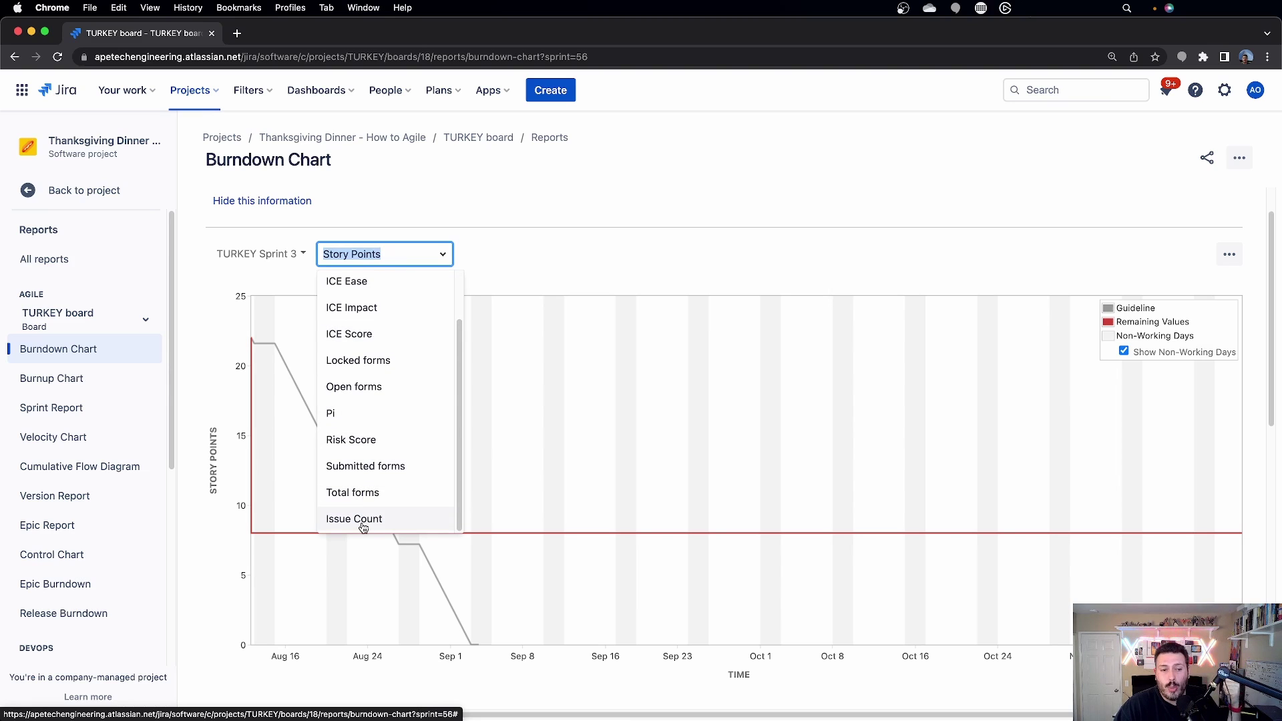
scroll(364, 524, up, 3)
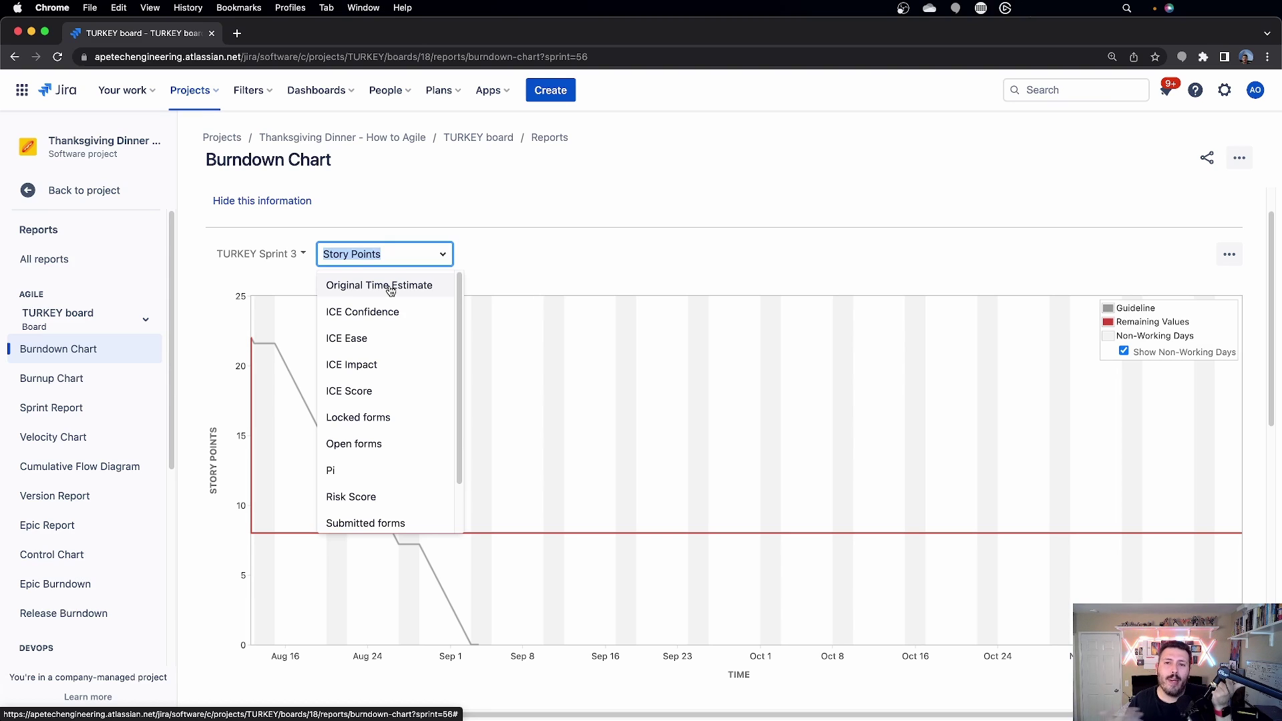
scroll(386, 321, down, 2)
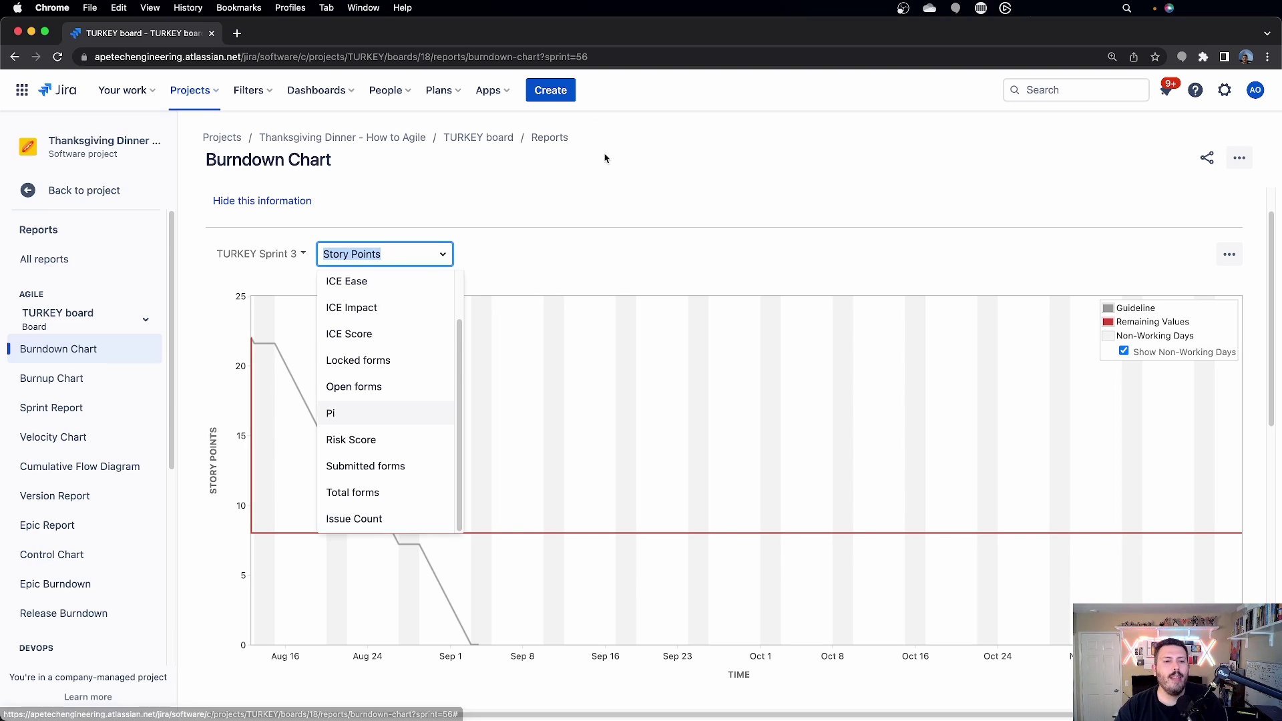
Dismiss the measure dropdown unchanged, keeping Sprint 3 charted in story points
click(615, 229)
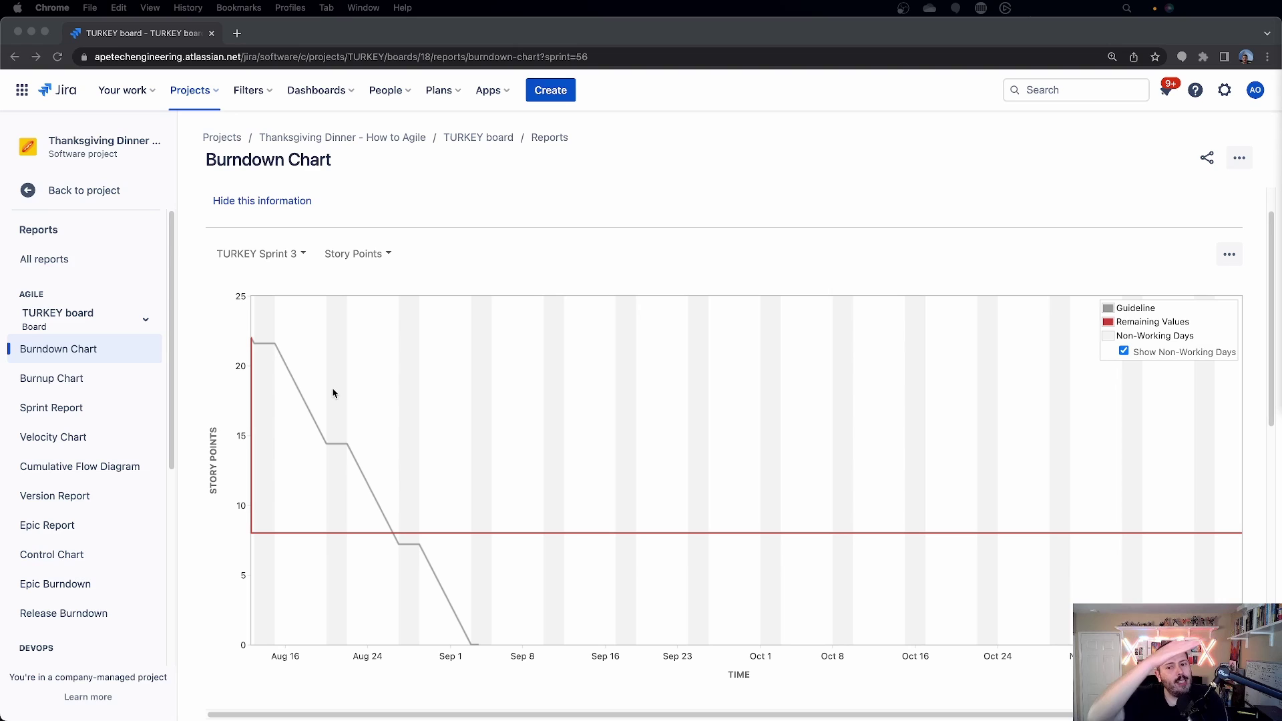
Switch the burndown between TURKEY Sprint 2 and Sprint 3, ending on Sprint 2 in story points
click(263, 254)
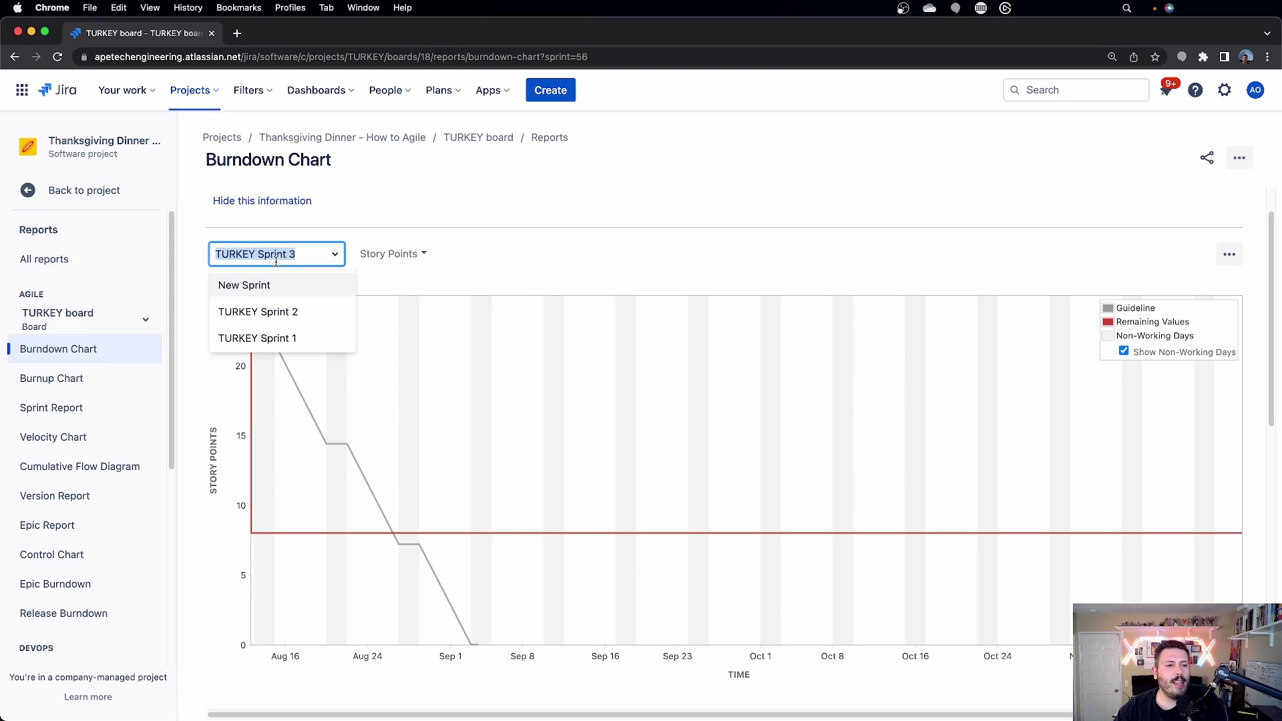
click(281, 311)
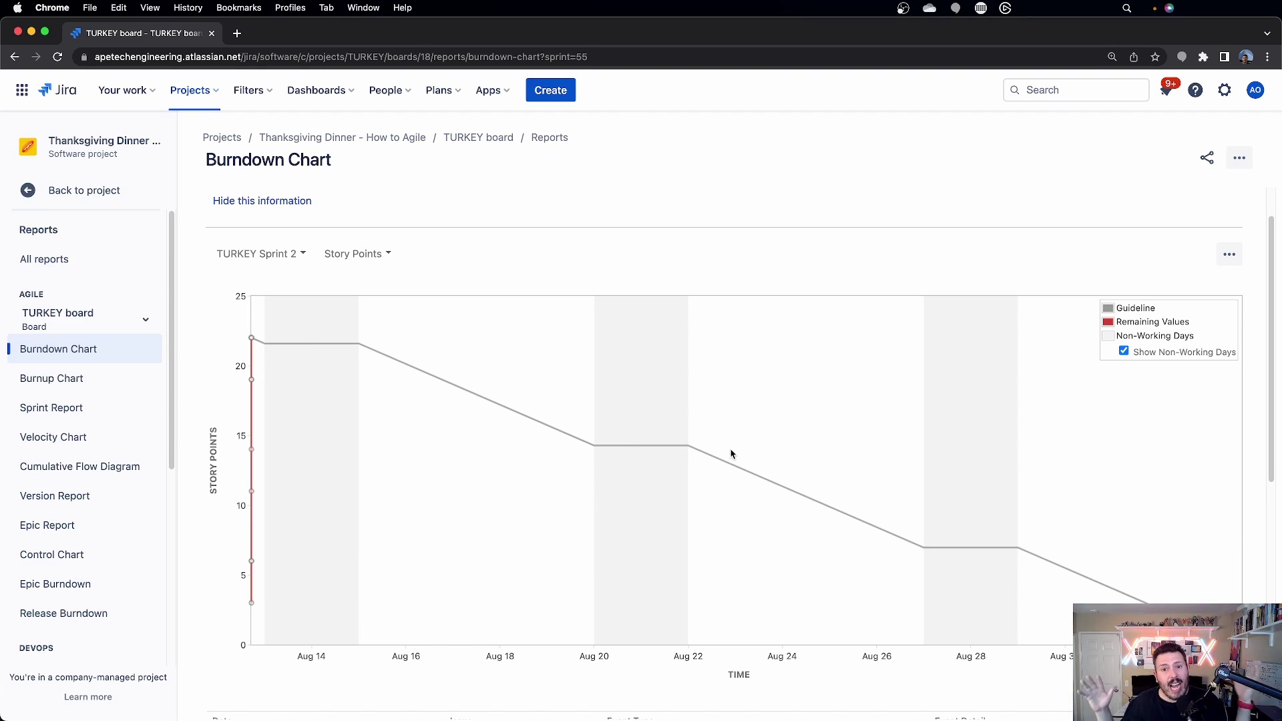
click(287, 258)
click(287, 312)
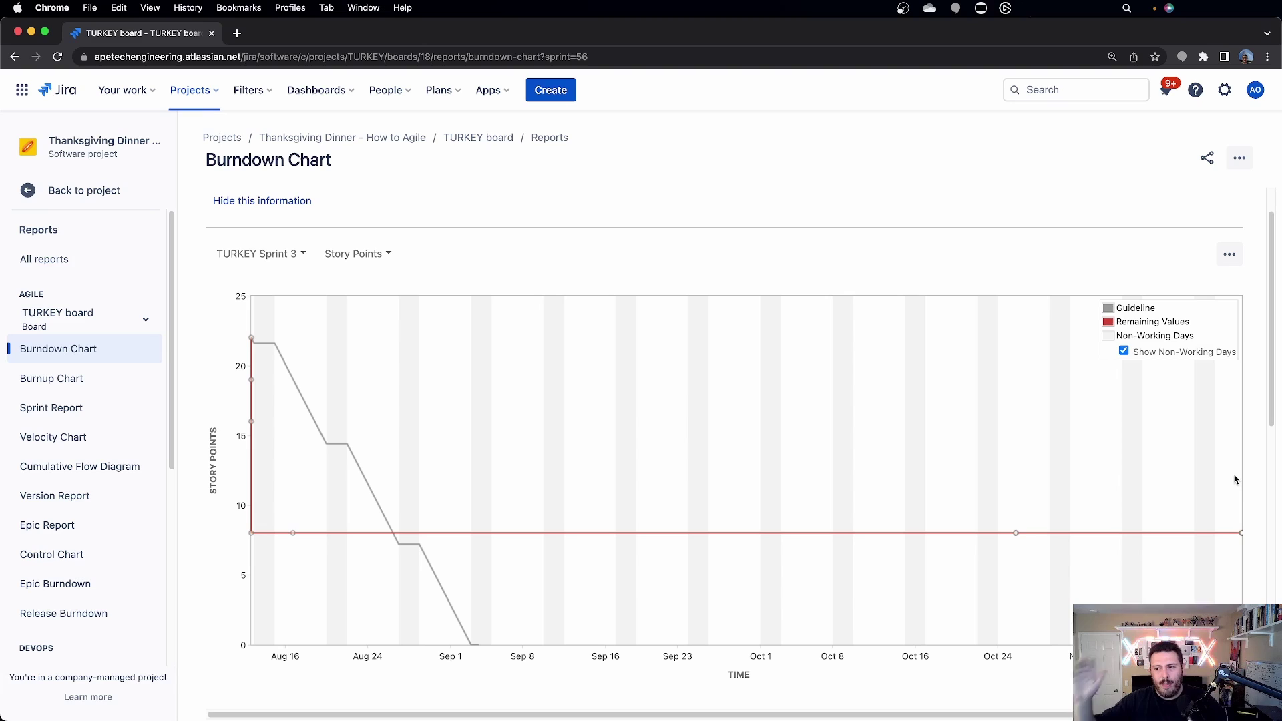
click(278, 256)
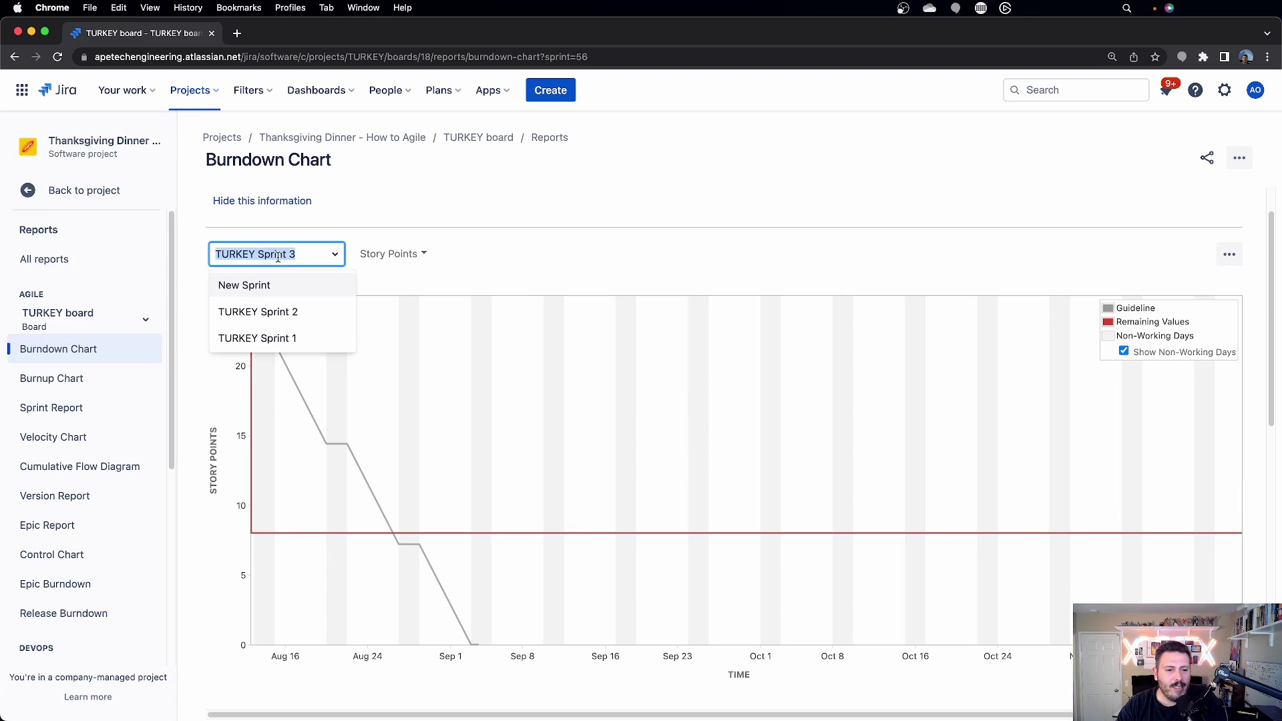
click(279, 312)
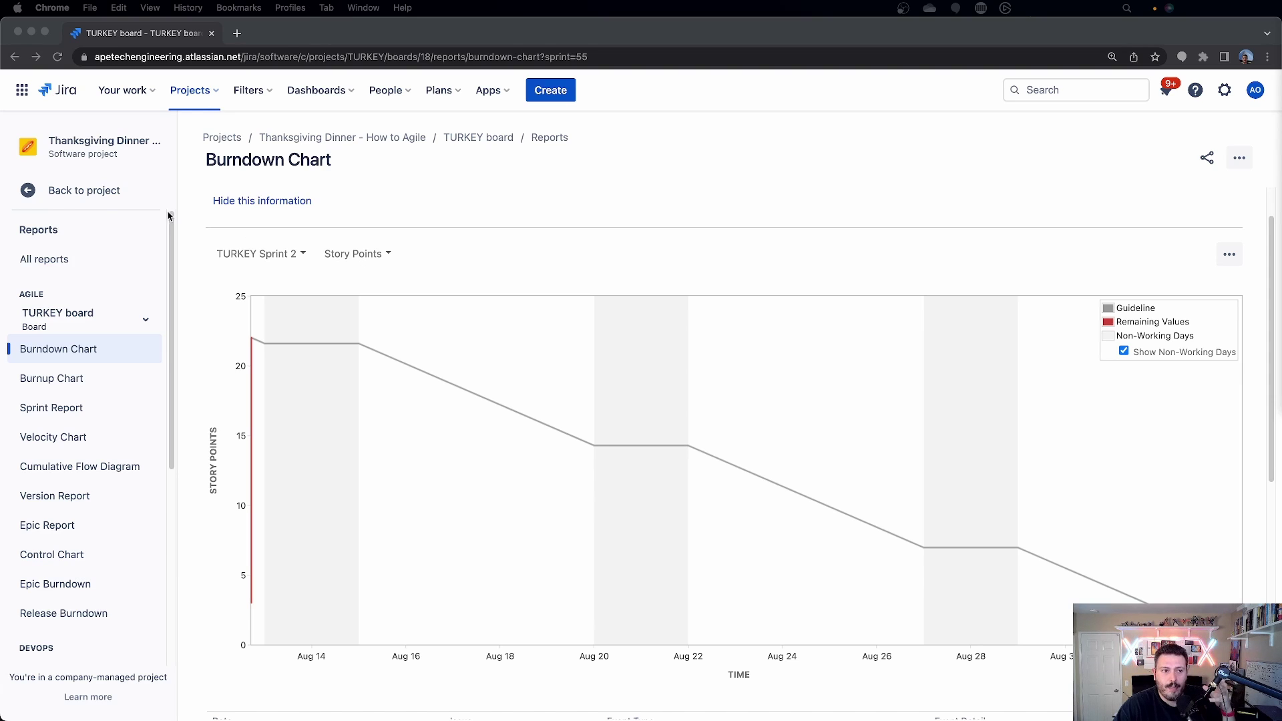
Review the sprint's issues and estimate in the Backlog, then go to the project's Reports
click(97, 200)
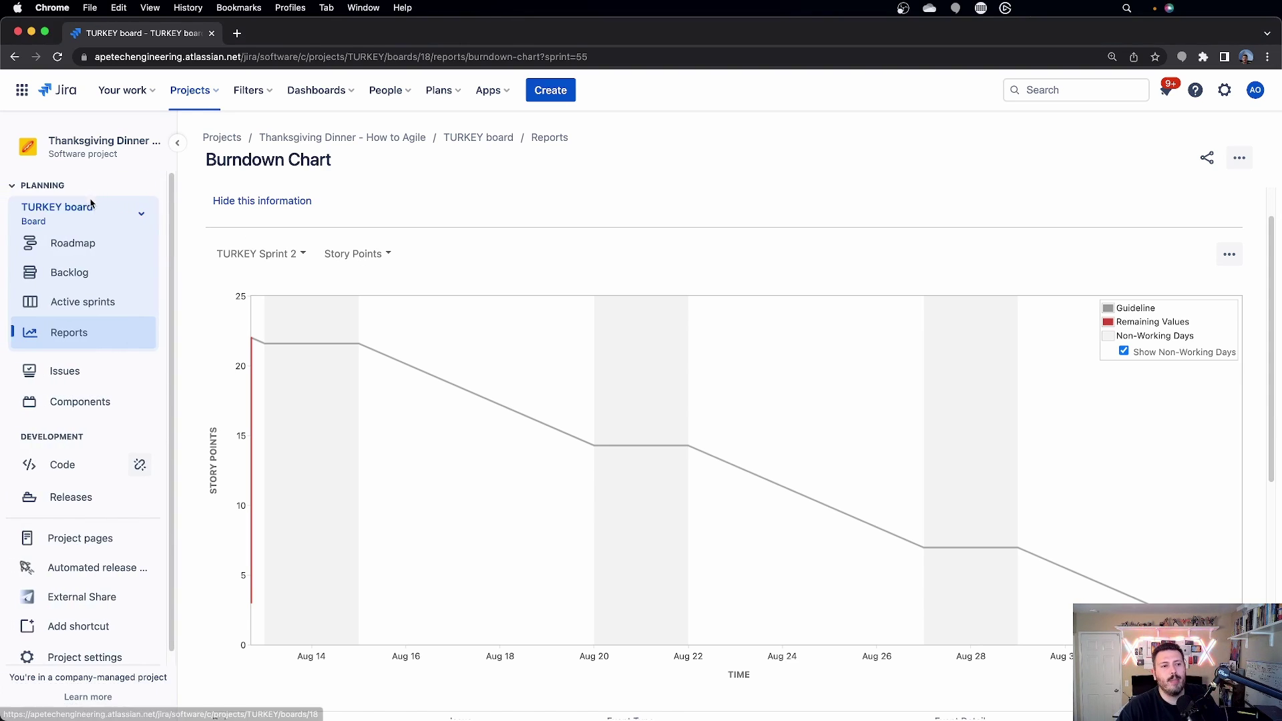
click(94, 283)
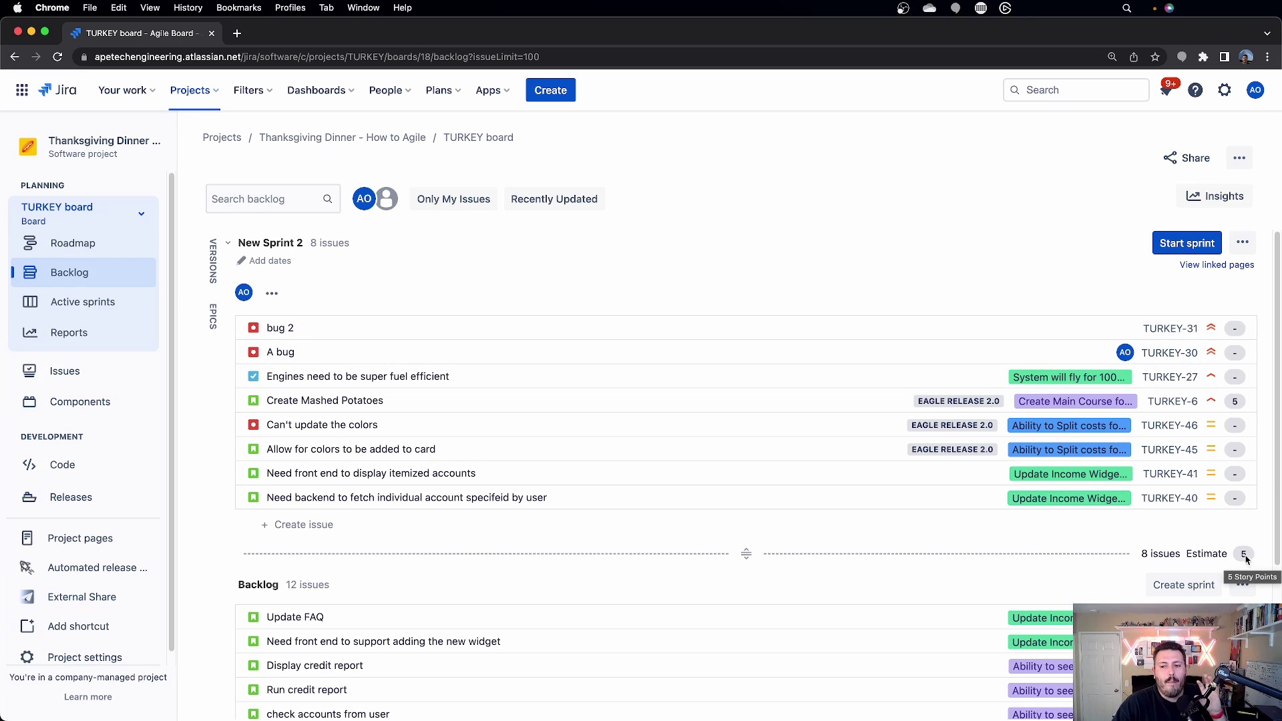
click(60, 333)
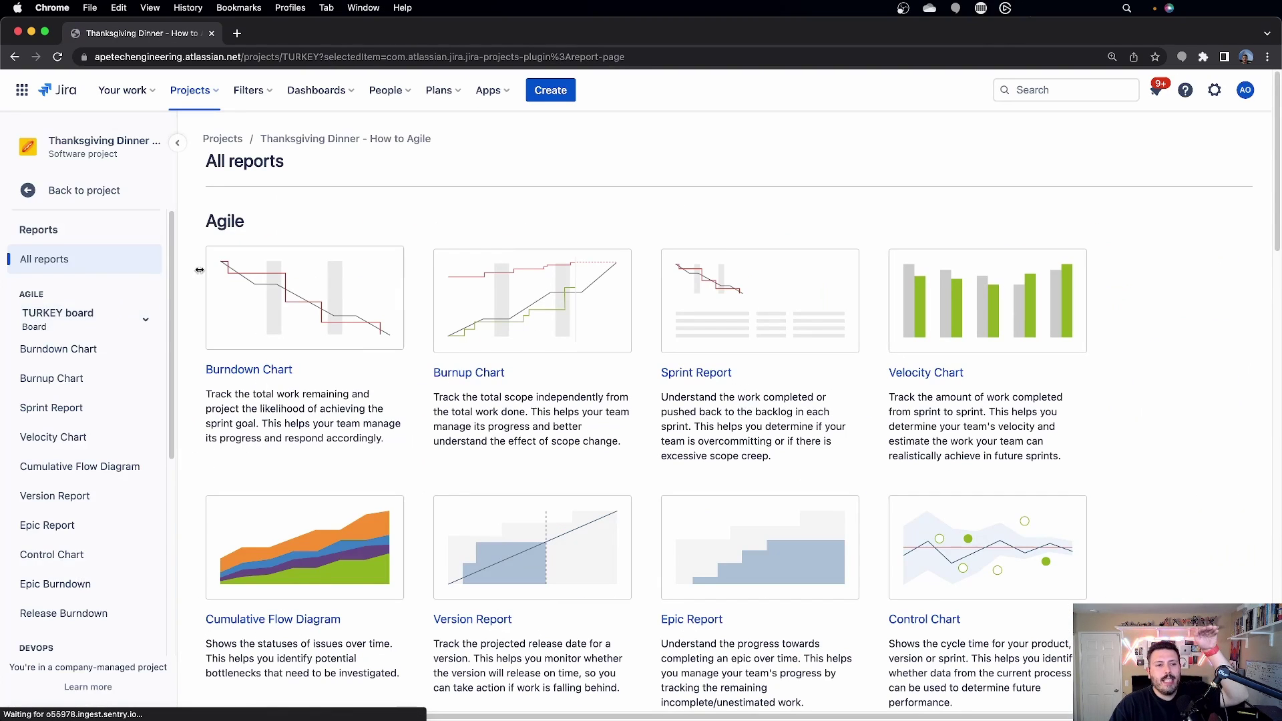
Open the Burndown Chart card and inspect Sprint 2's data points and axis labels
click(243, 371)
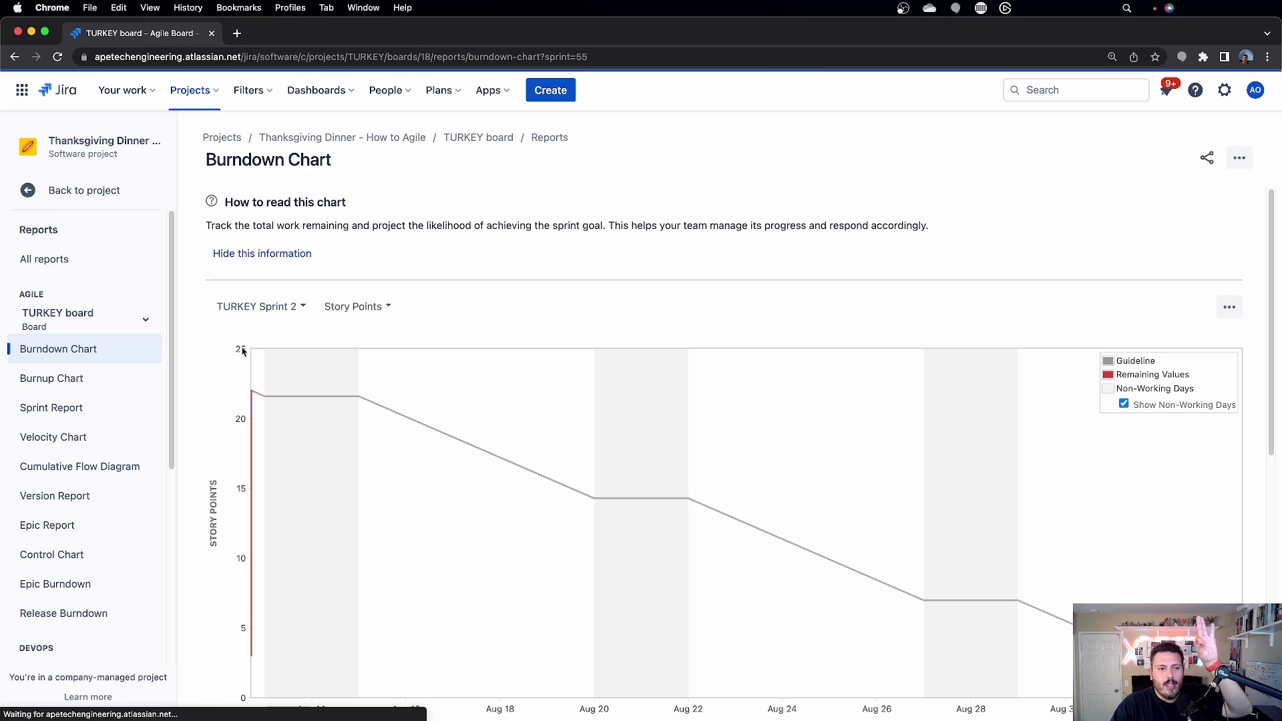
mouse_move(252, 396)
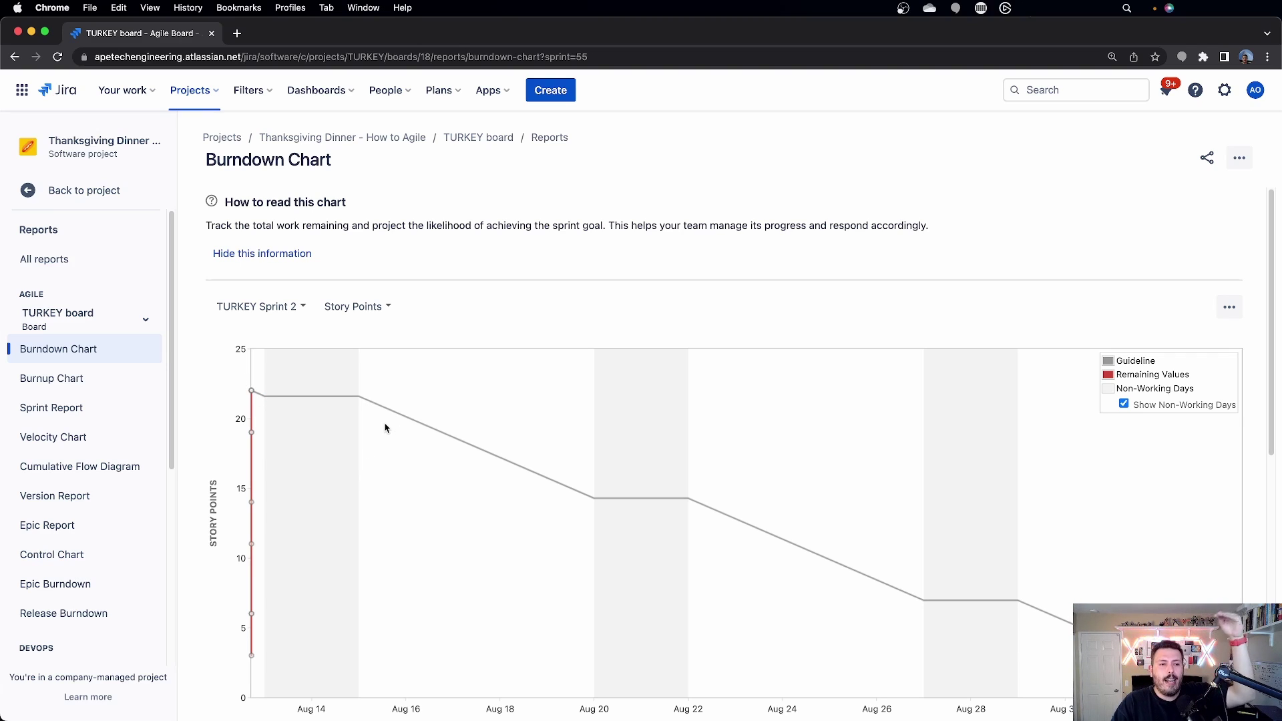
drag(240, 346, 249, 349)
click(267, 339)
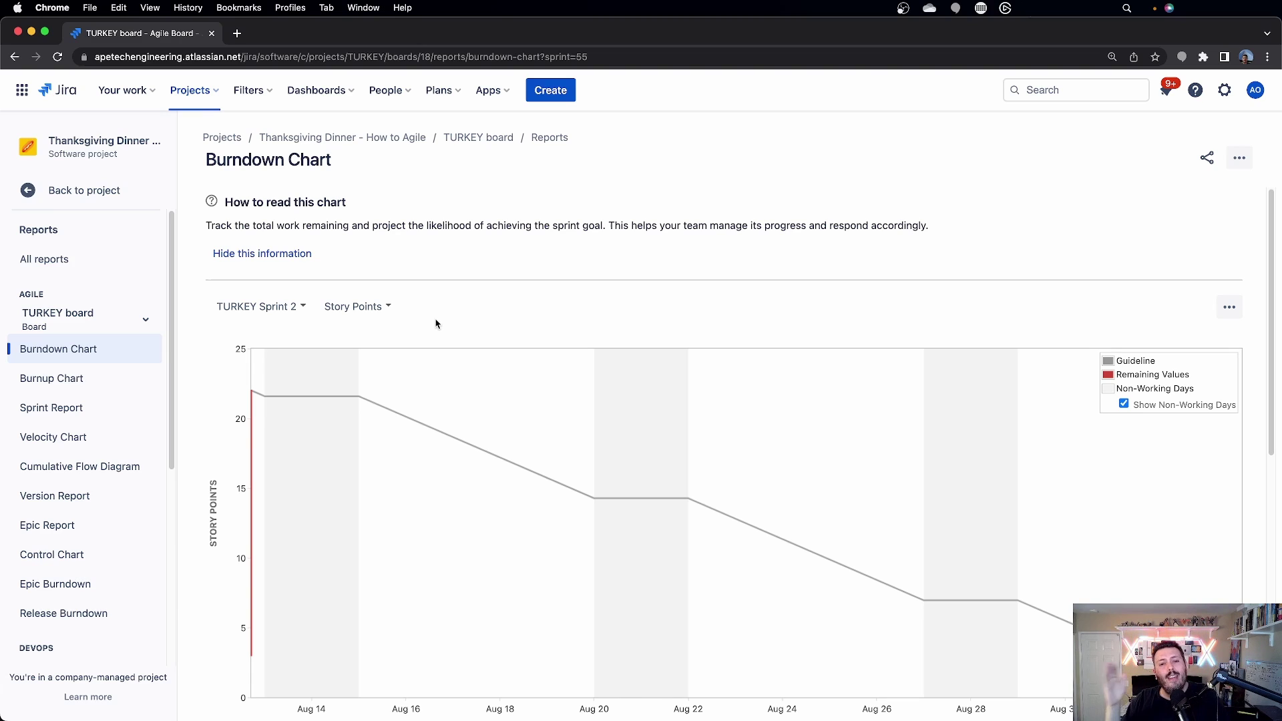
scroll(1071, 466, down, 1)
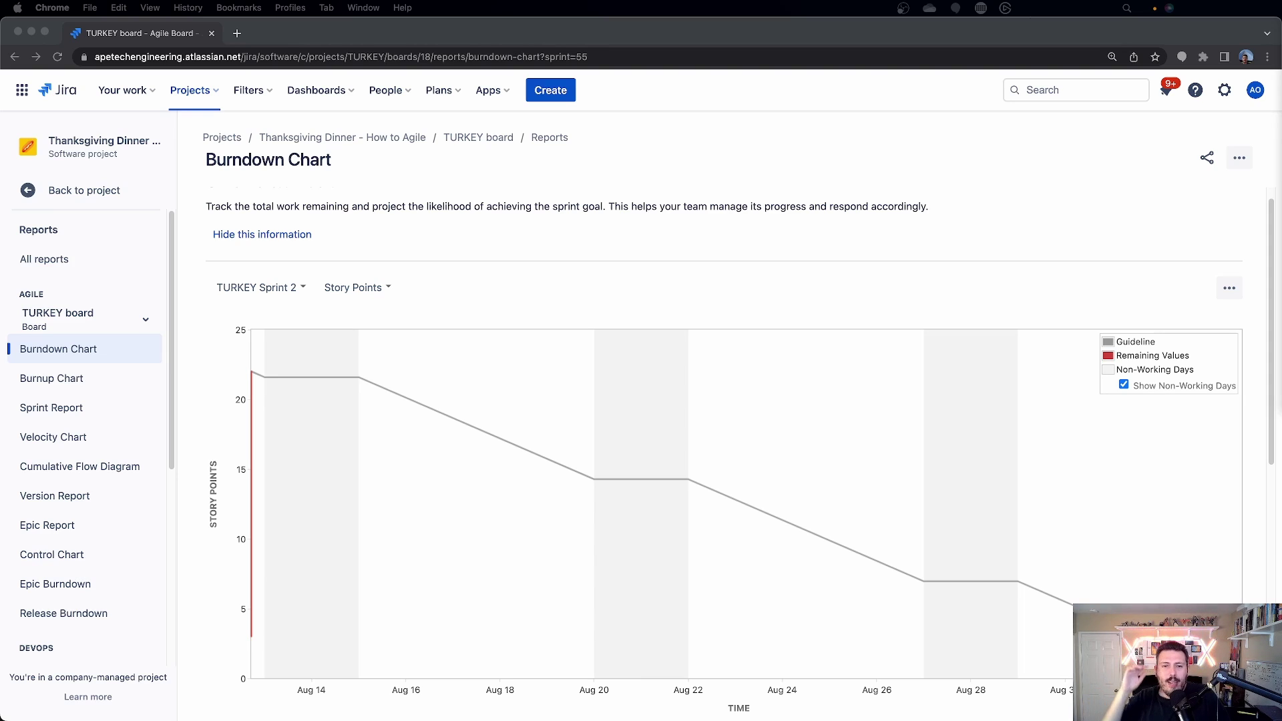
Select TURKEY Sprint 3 in the sprint dropdown, showing remaining work flat at about 8 points
click(247, 290)
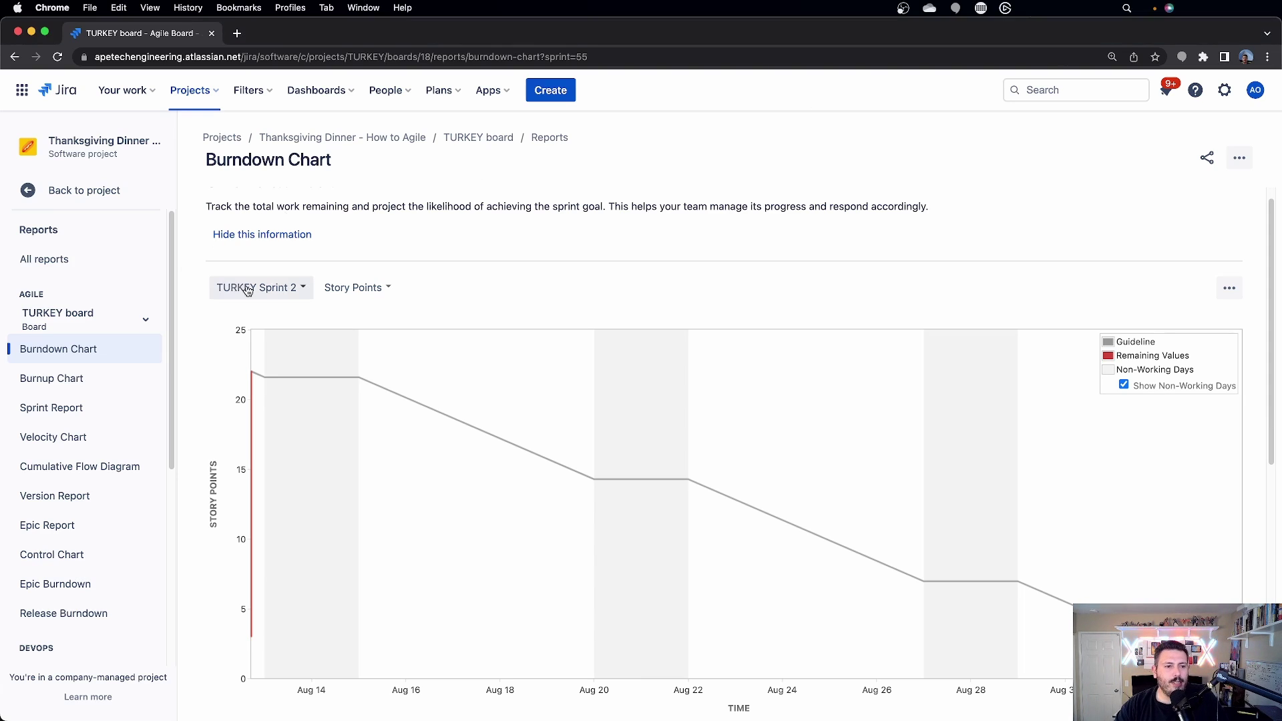
click(247, 289)
click(270, 341)
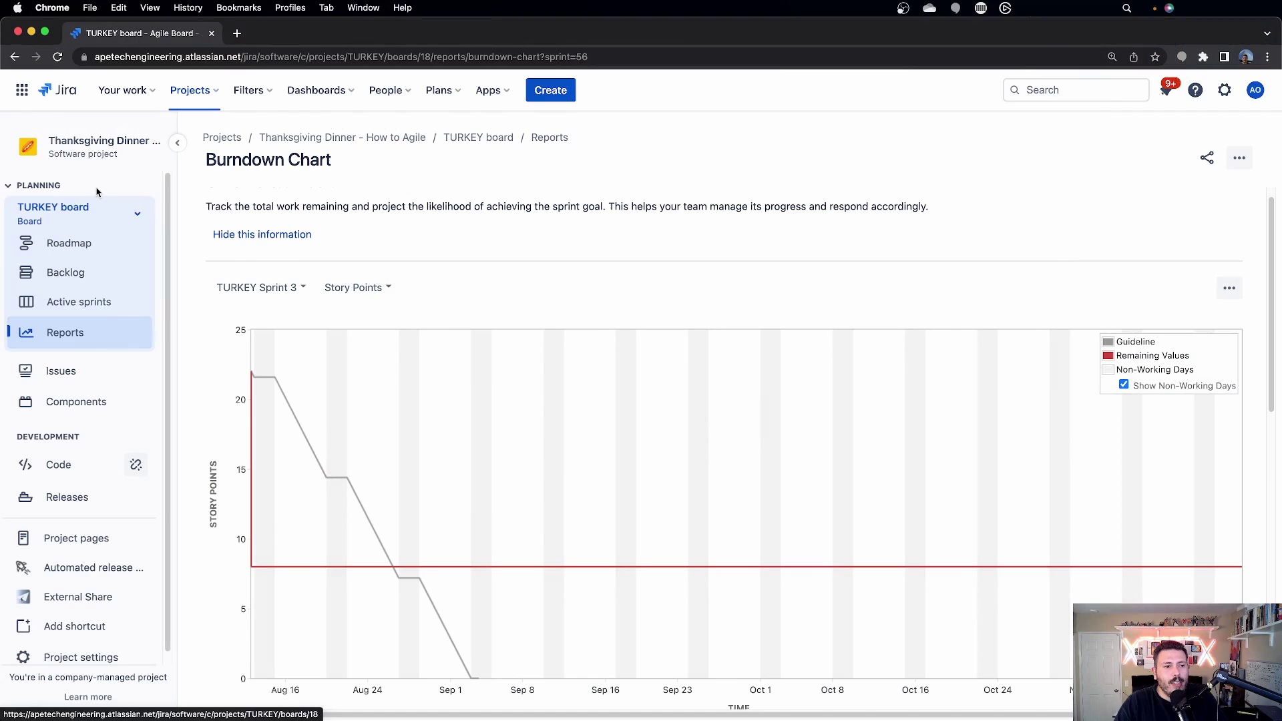
Confirm the TURKEY board has no active sprints and return to All reports
click(97, 313)
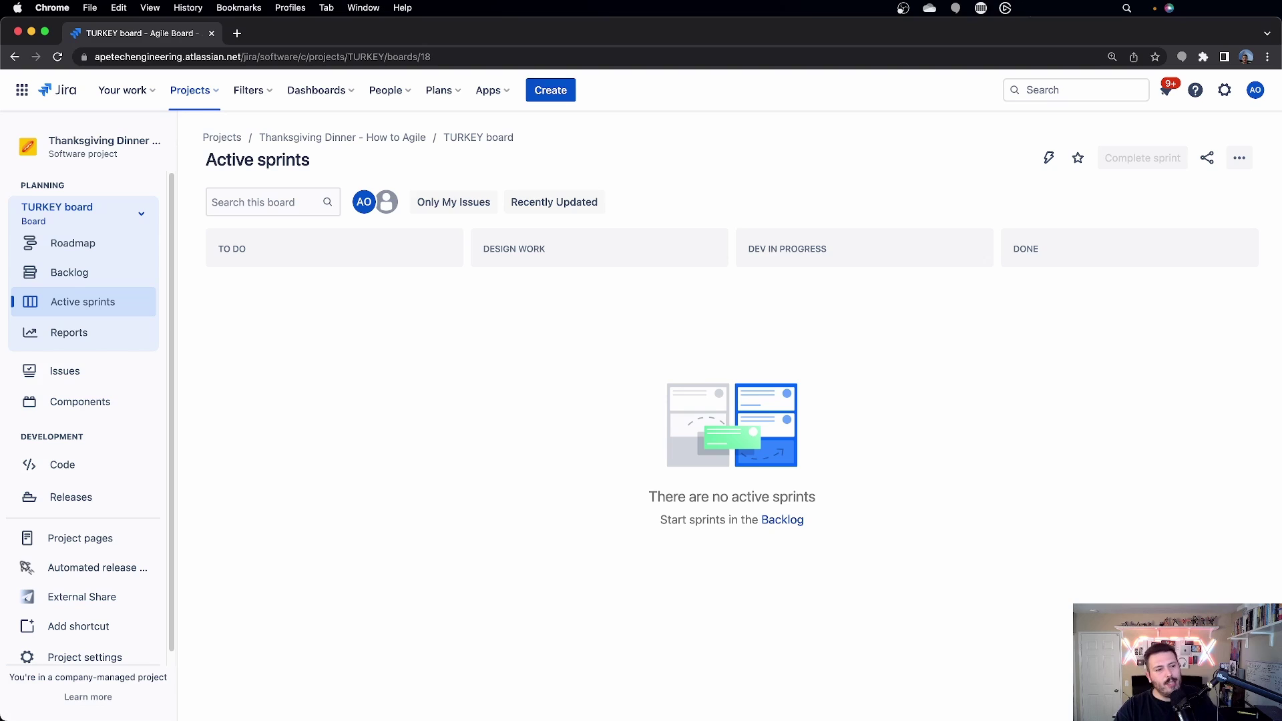
click(72, 334)
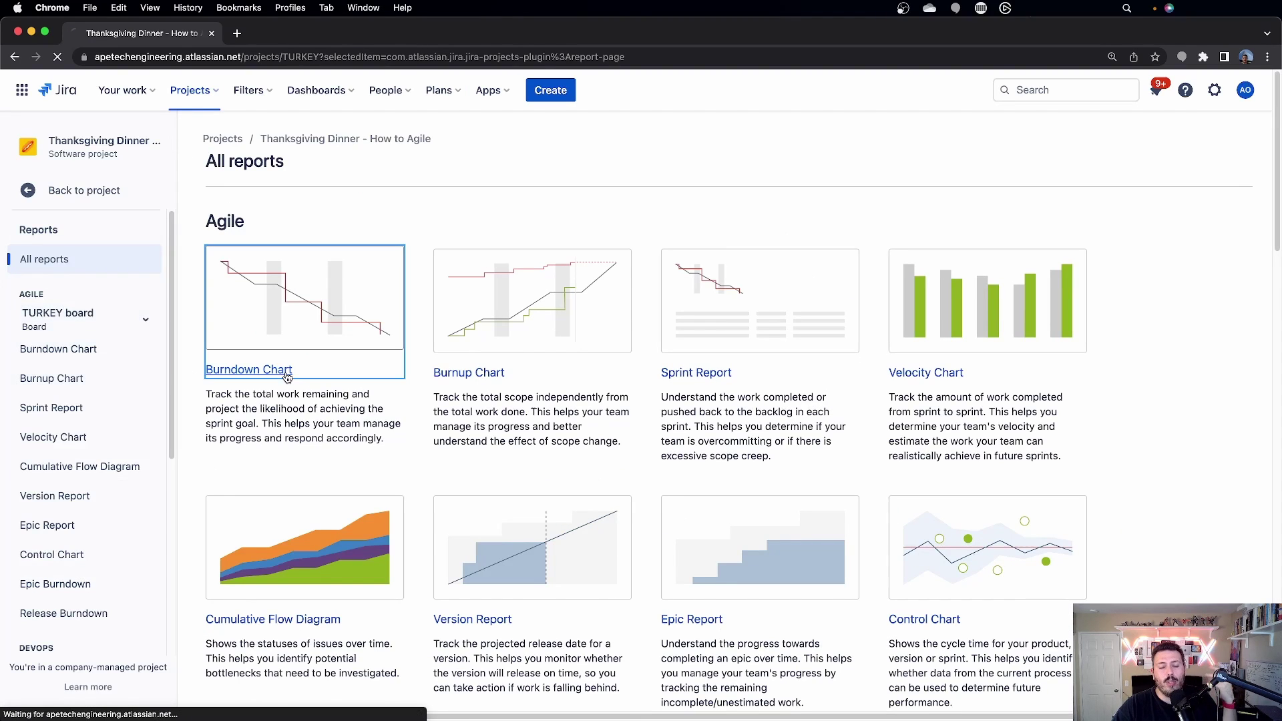
Open the Burndown Chart for TURKEY Sprint 3, measured in Story Points
click(316, 361)
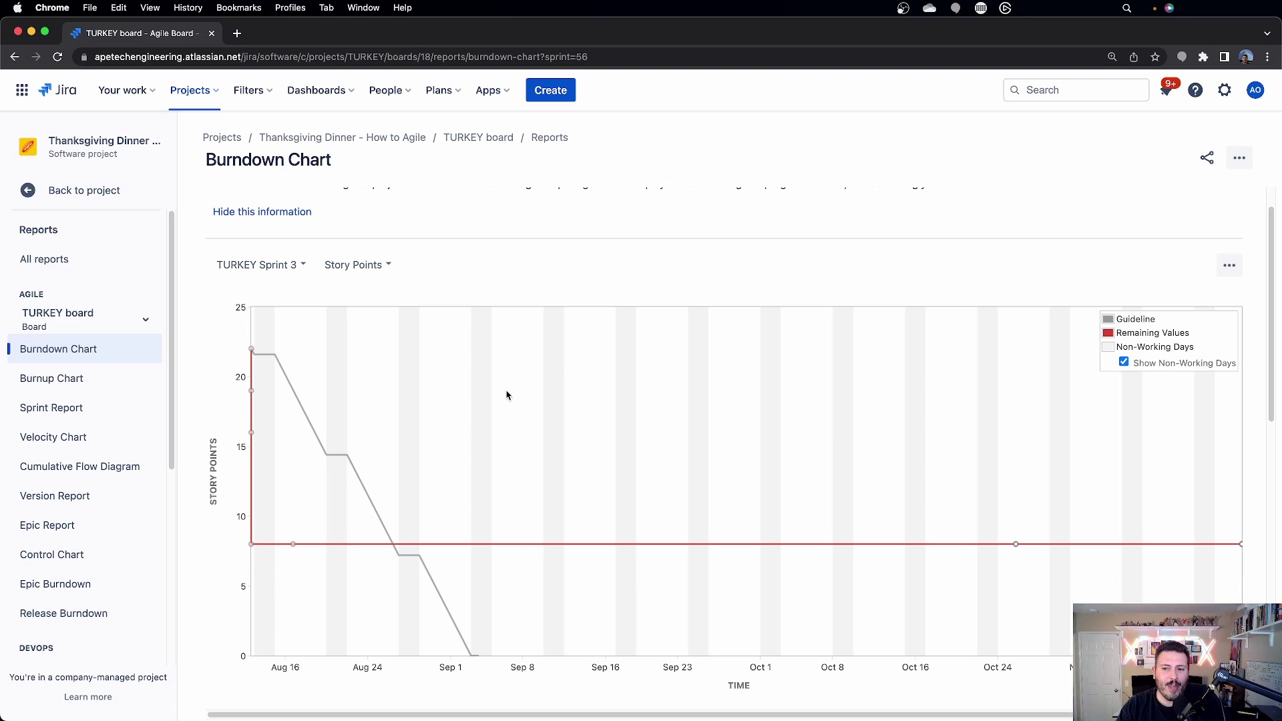
Scroll to the event log showing 22 points dropping to 8, then zero-point additions
scroll(506, 395, down, 2)
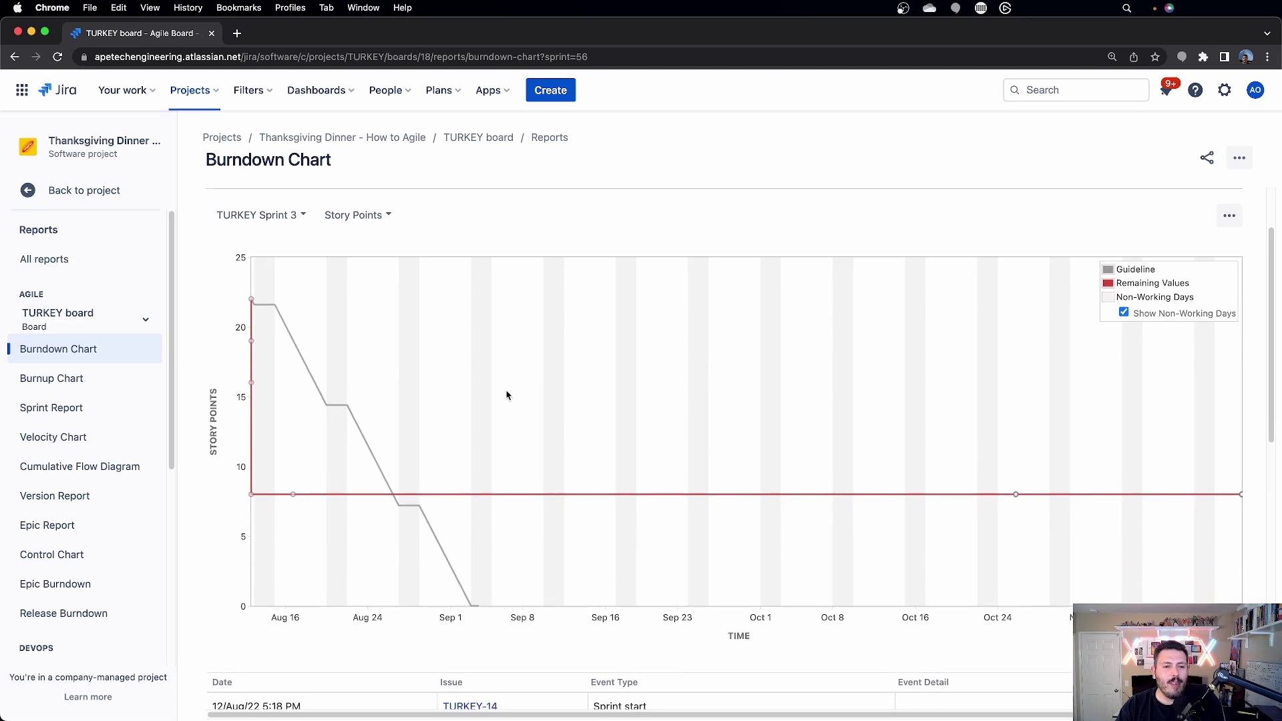
scroll(506, 396, down, 1)
scroll(506, 395, down, 3)
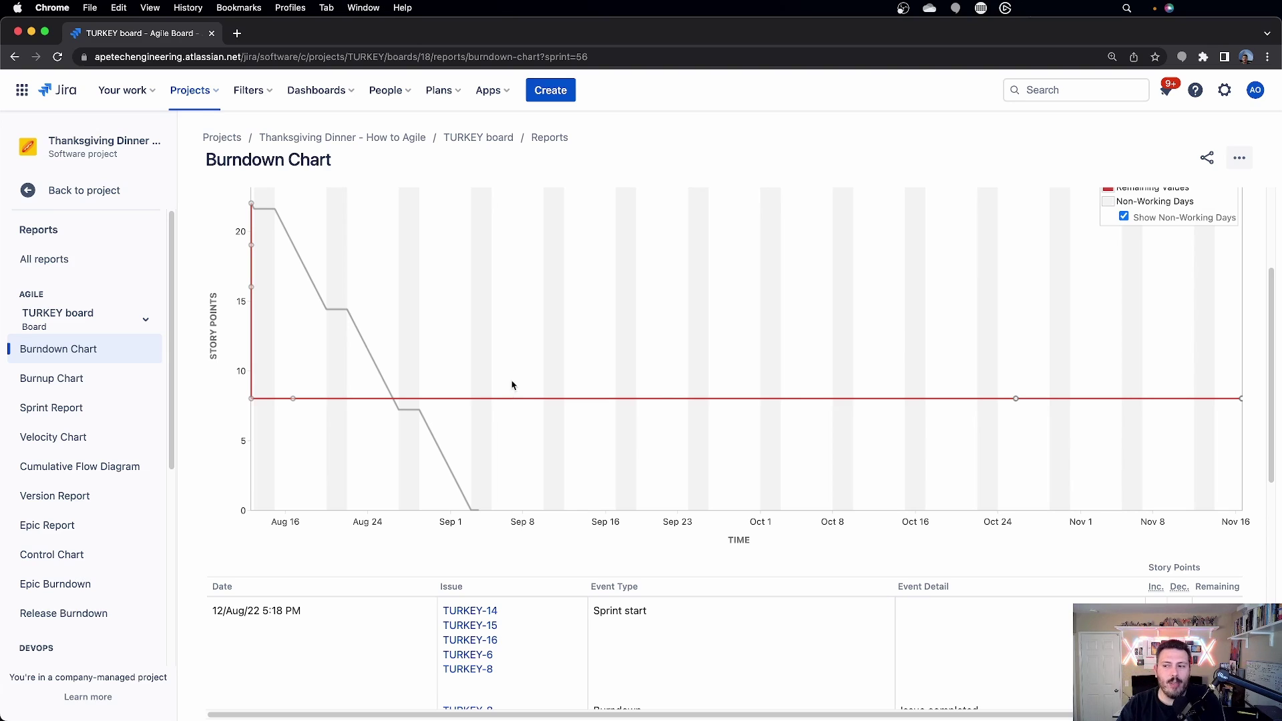
scroll(590, 375, down, 7)
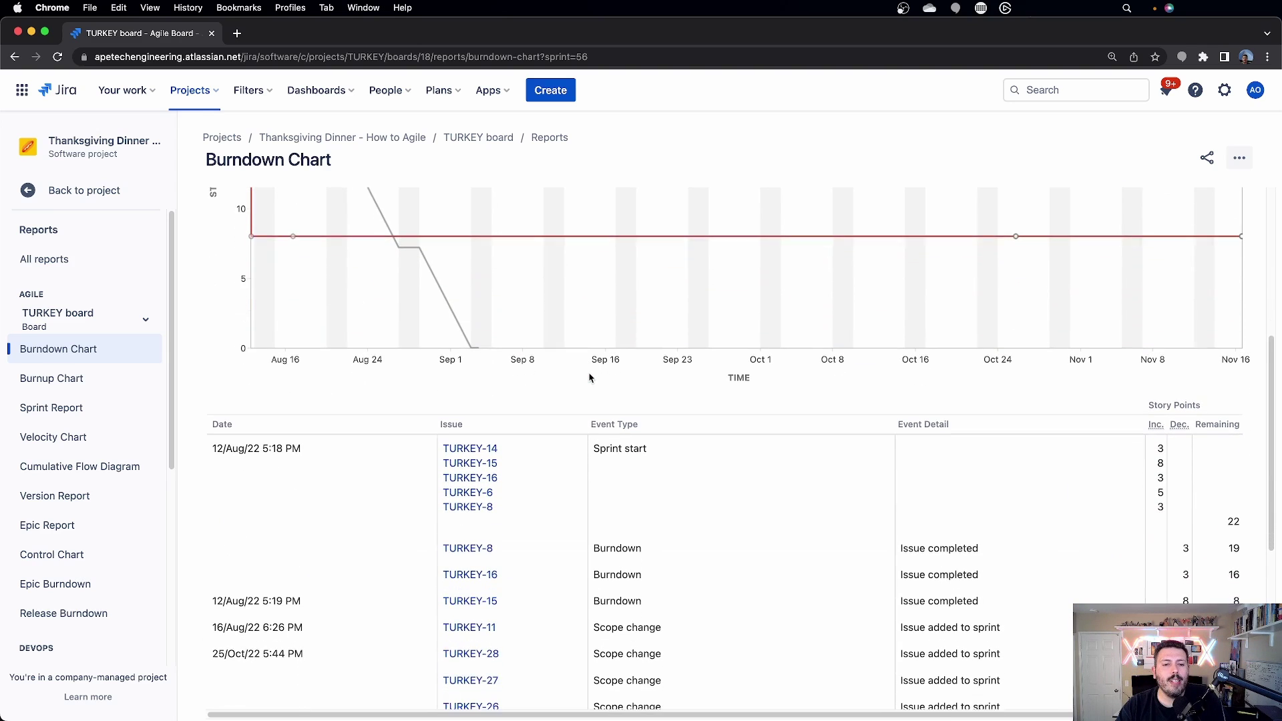
scroll(589, 378, down, 5)
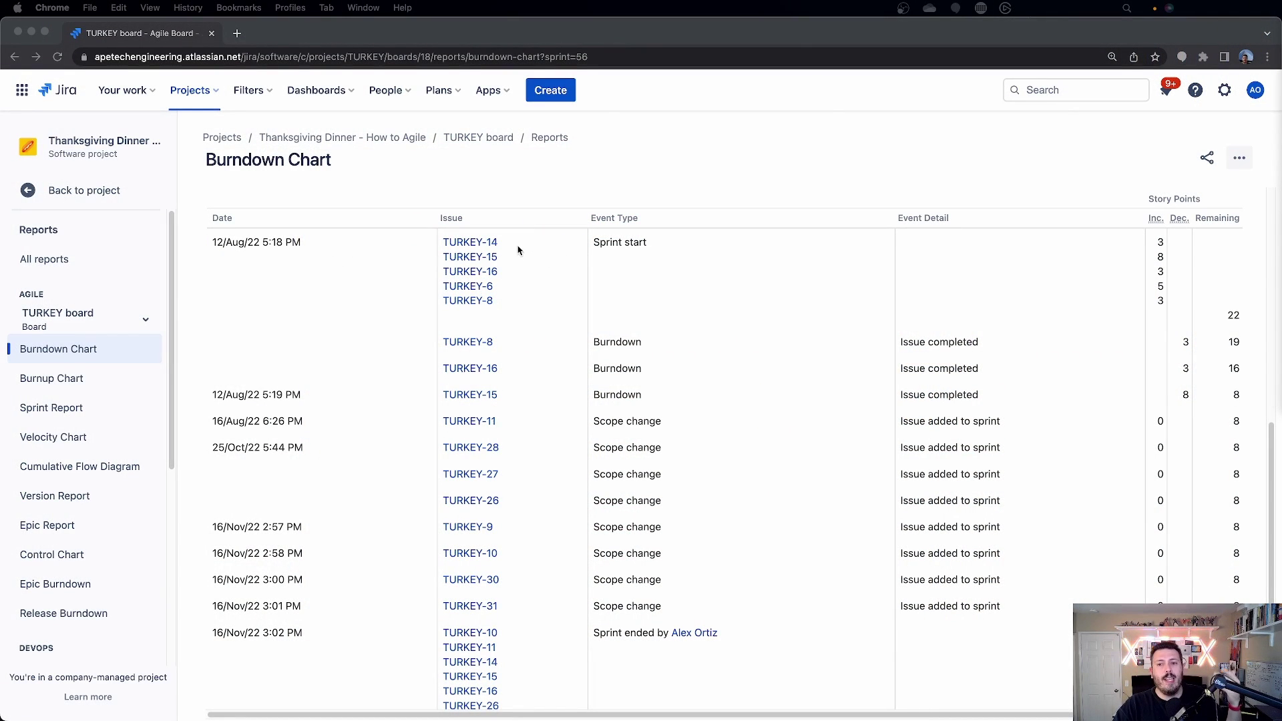
drag(598, 247, 644, 240)
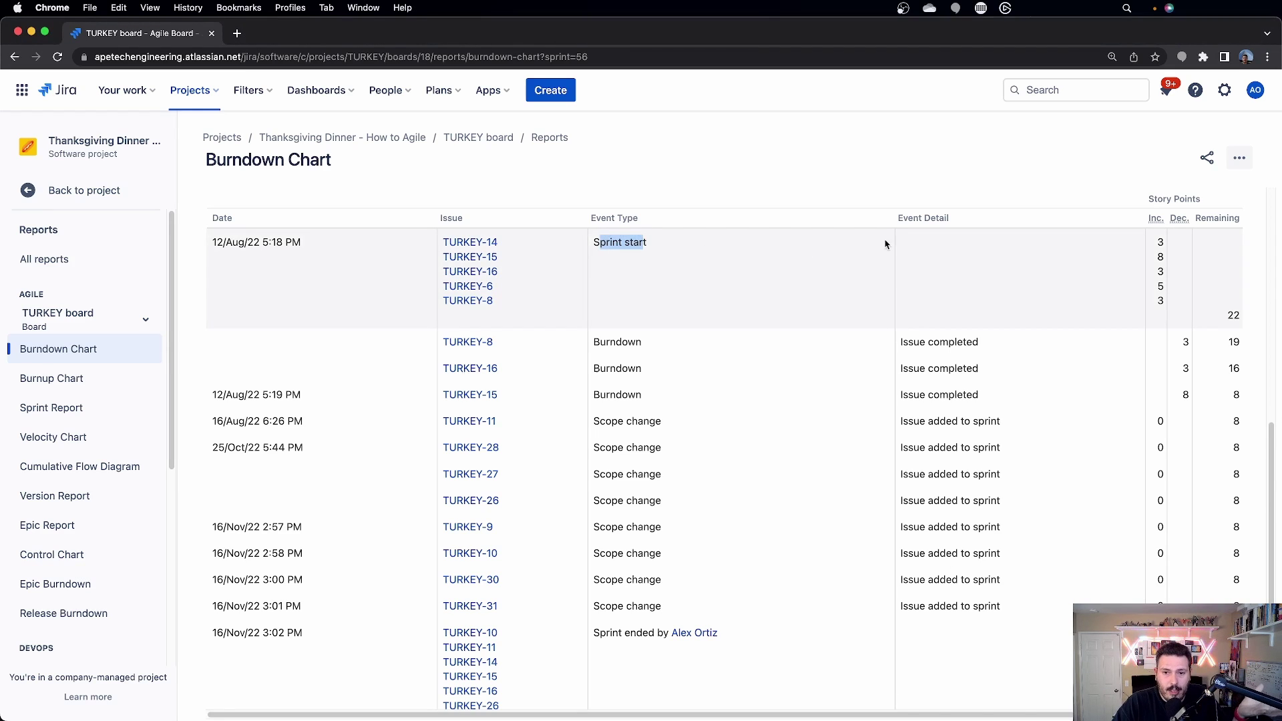
click(1158, 238)
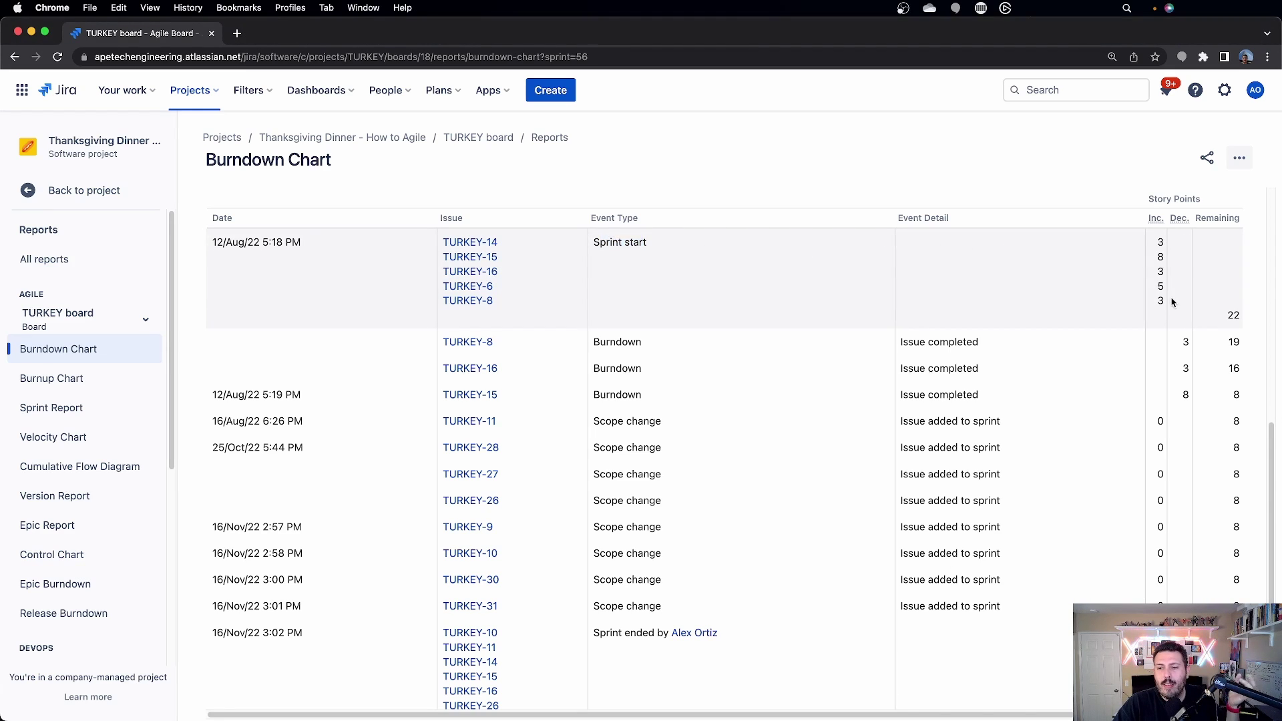
triple_click(1232, 316)
double_click(1232, 316)
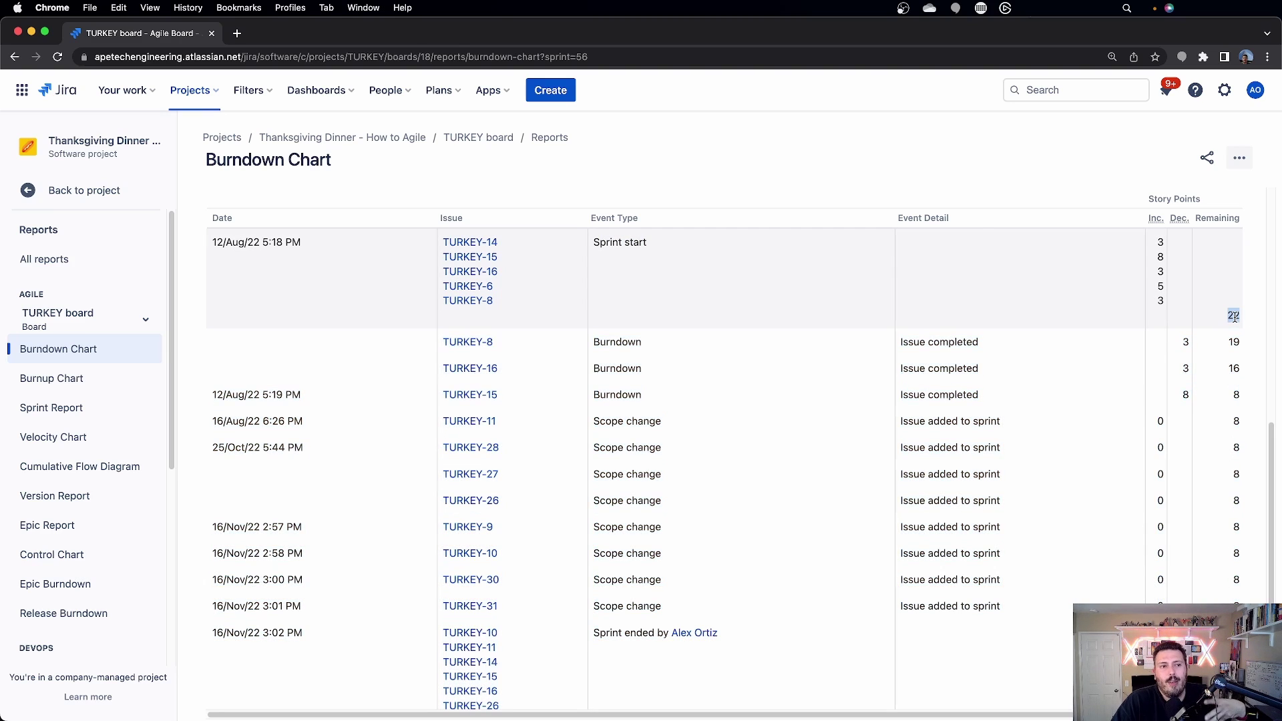
scroll(1234, 316, up, 5)
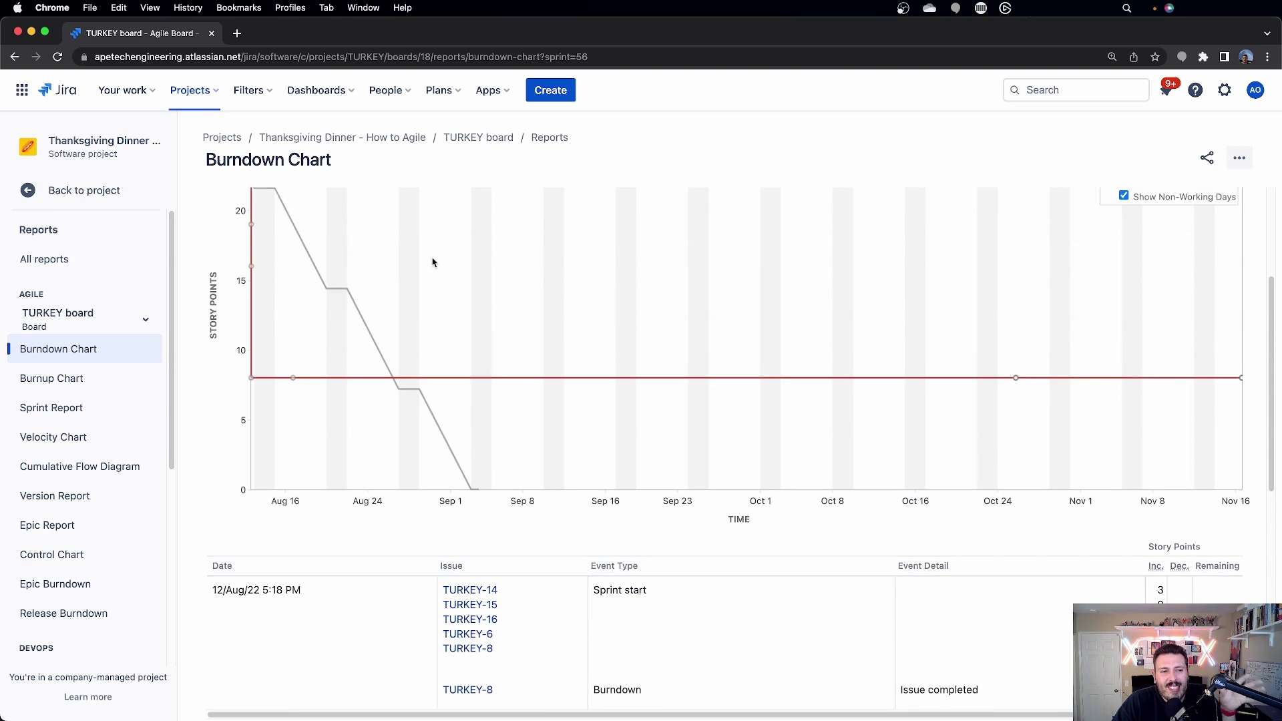
mouse_move(252, 238)
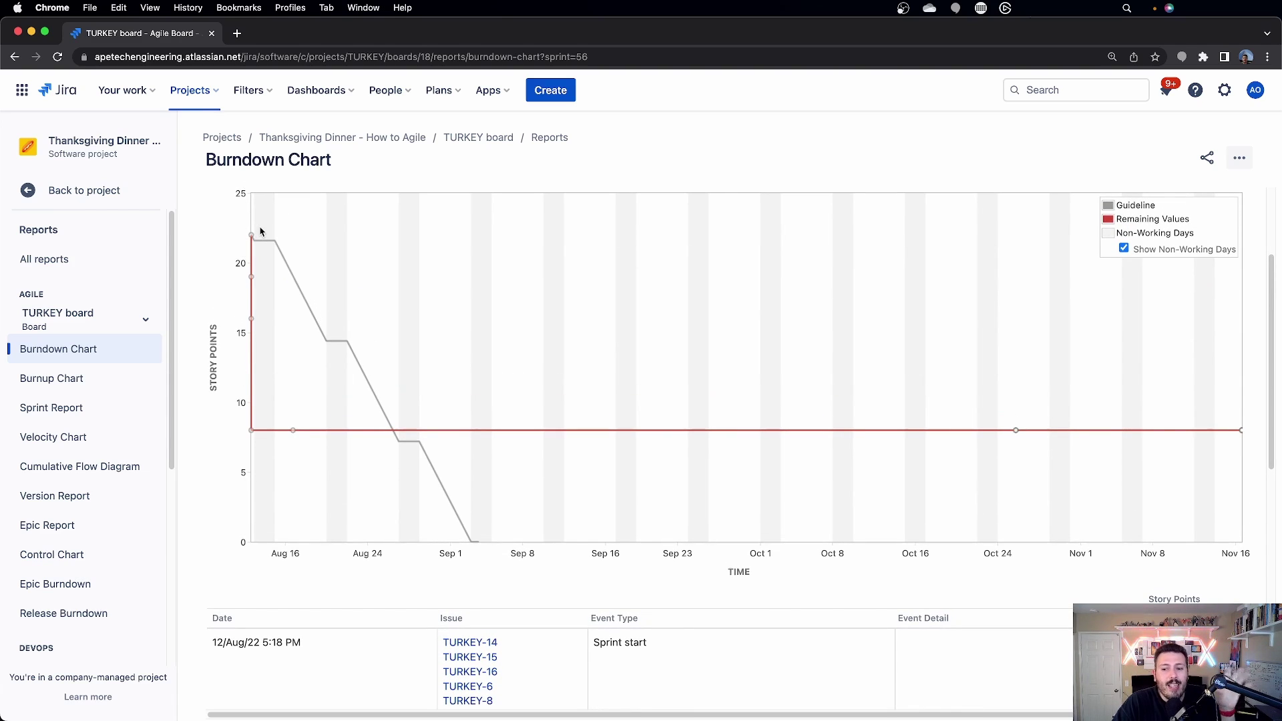
scroll(260, 232, down, 3)
double_click(1234, 553)
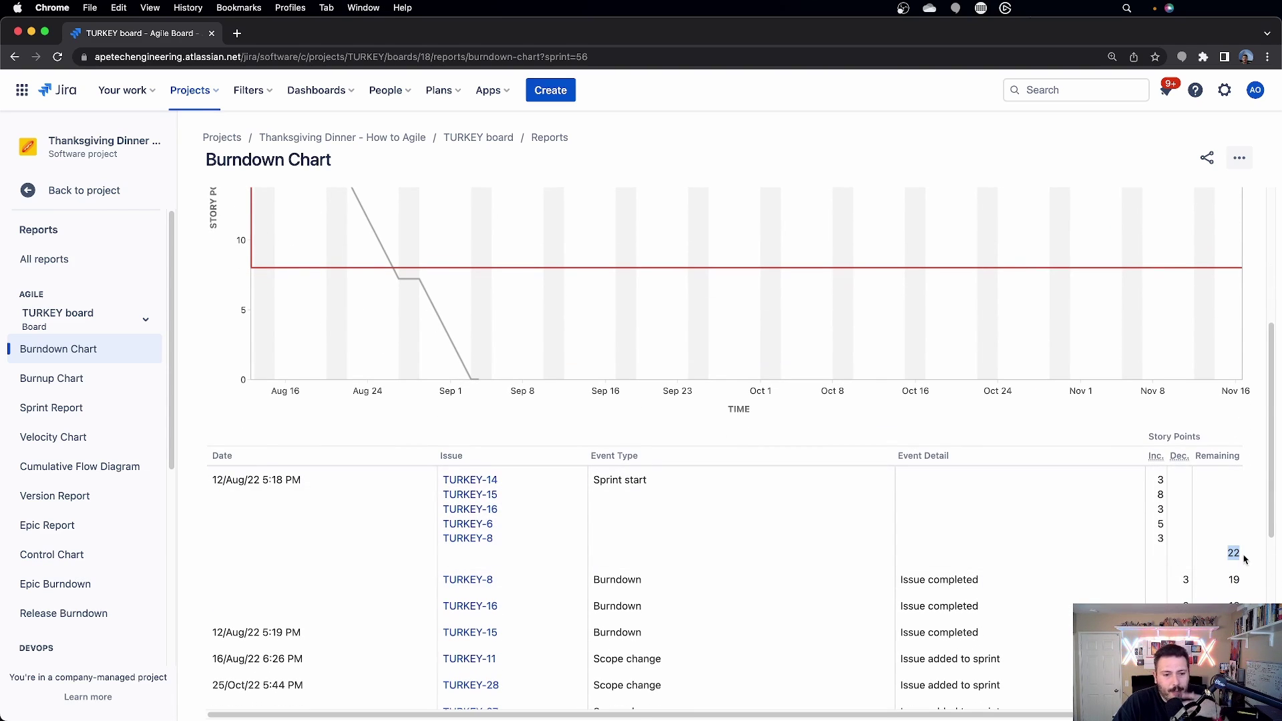
scroll(1244, 560, down, 5)
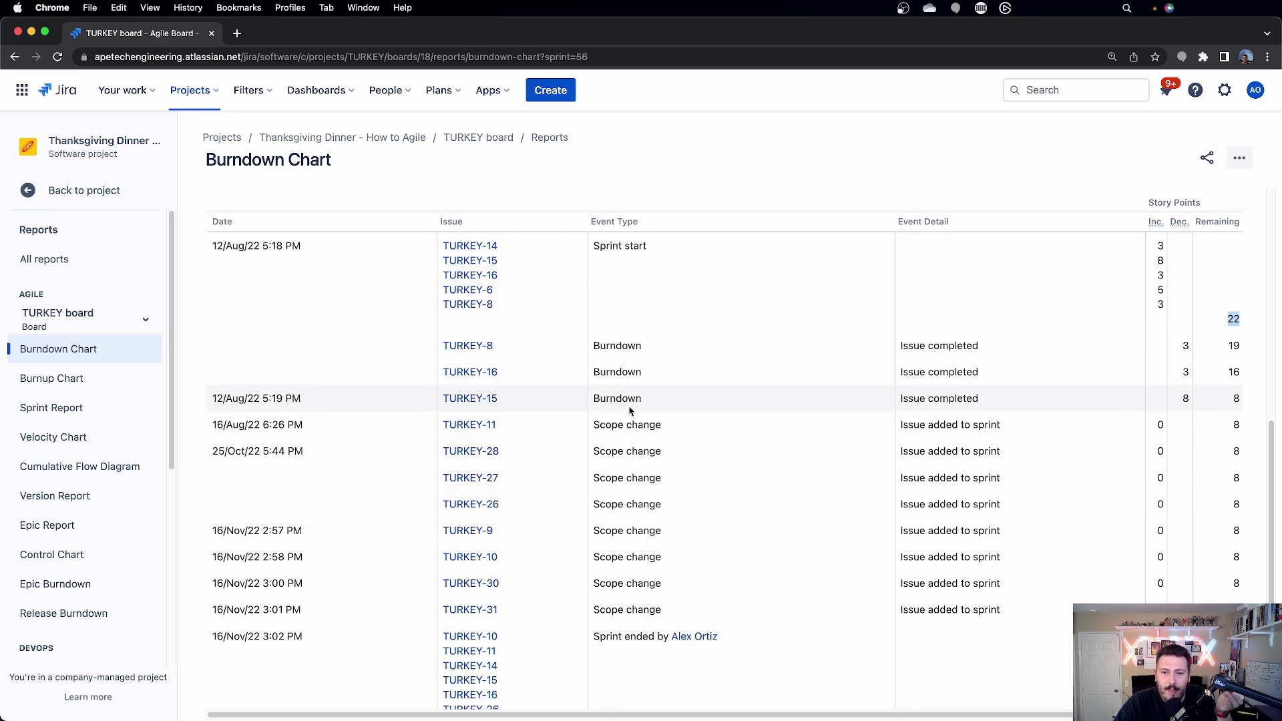
click(951, 349)
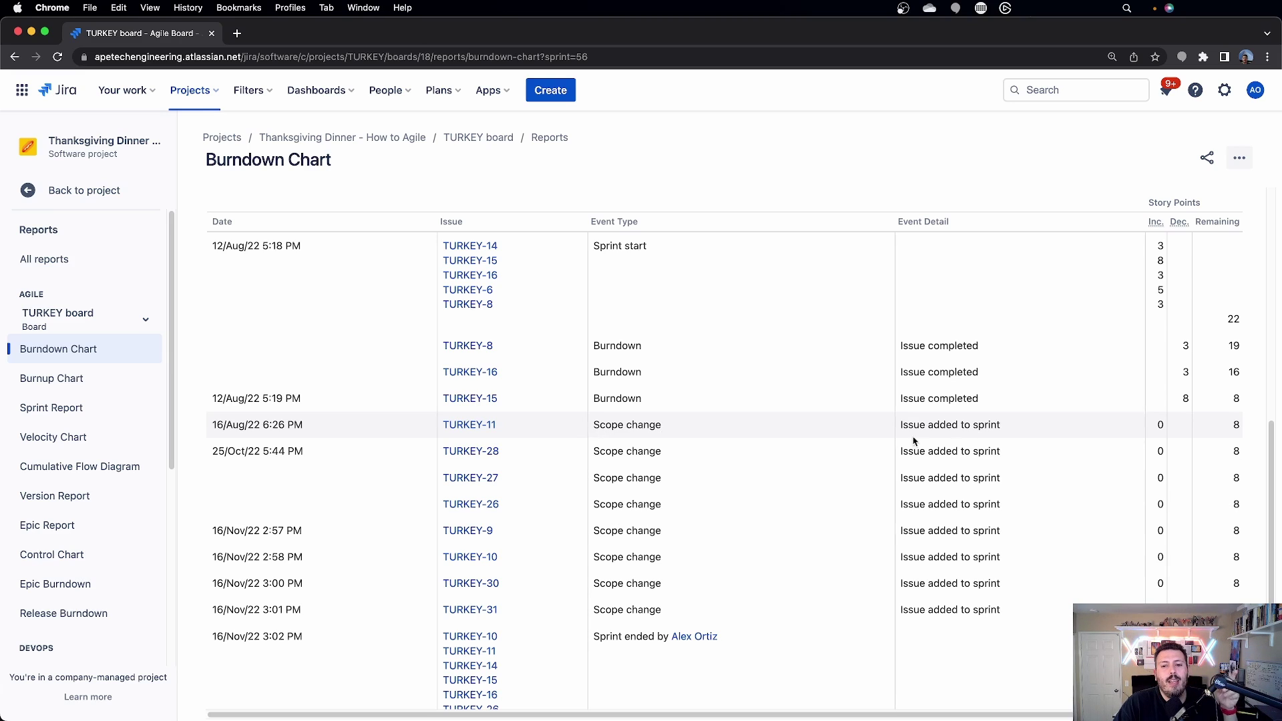
Highlight the TURKEY-11 and post-start scope-change rows, then clear the selection and return to the chart
drag(914, 434, 985, 436)
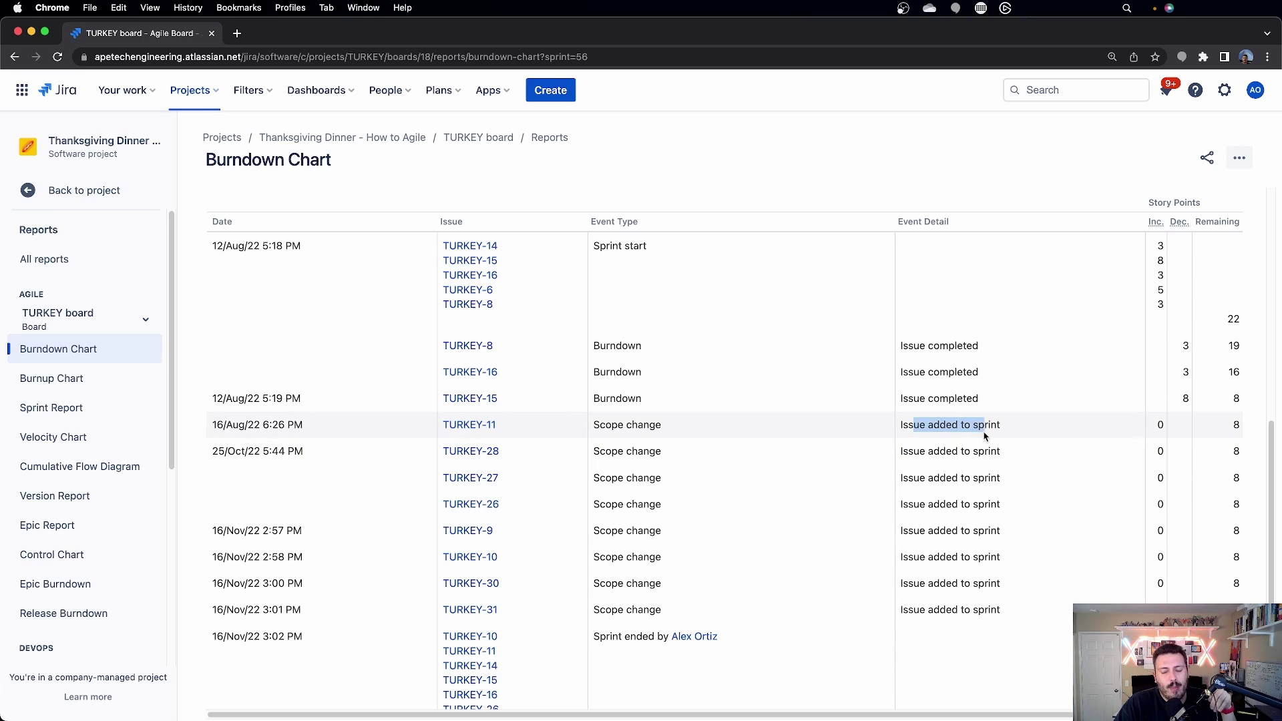
drag(1158, 427, 1151, 594)
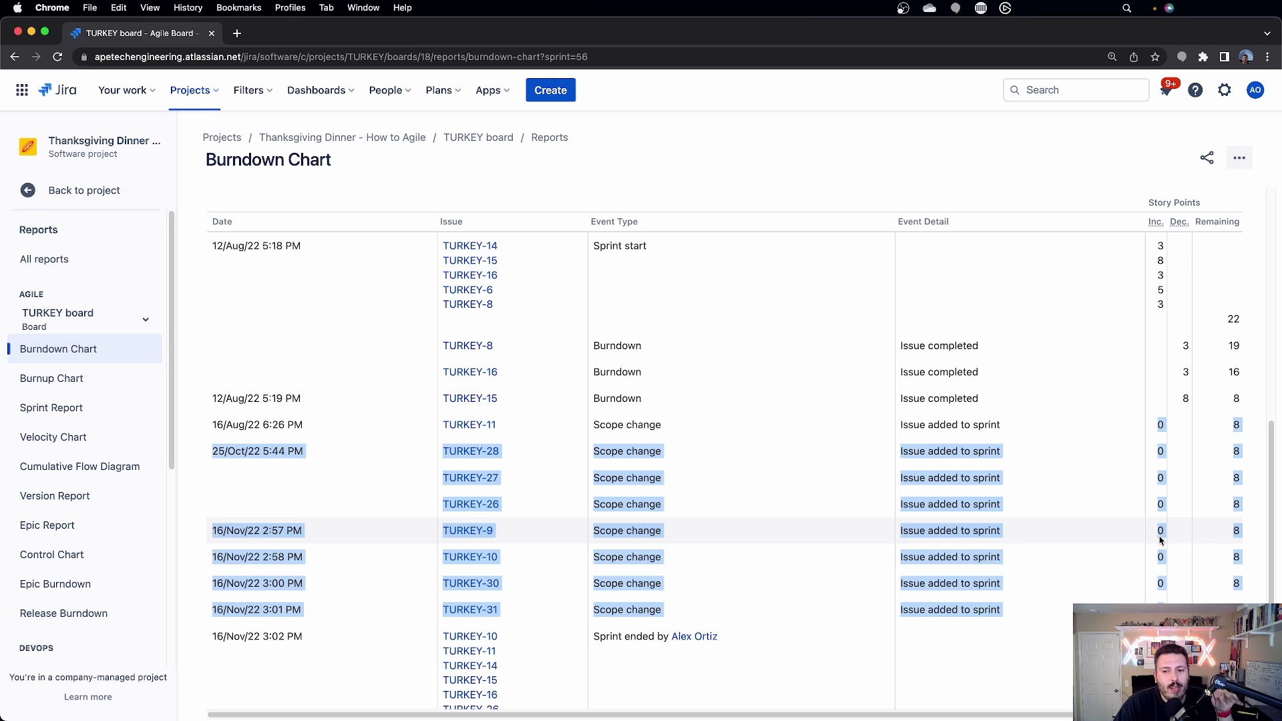
click(1160, 477)
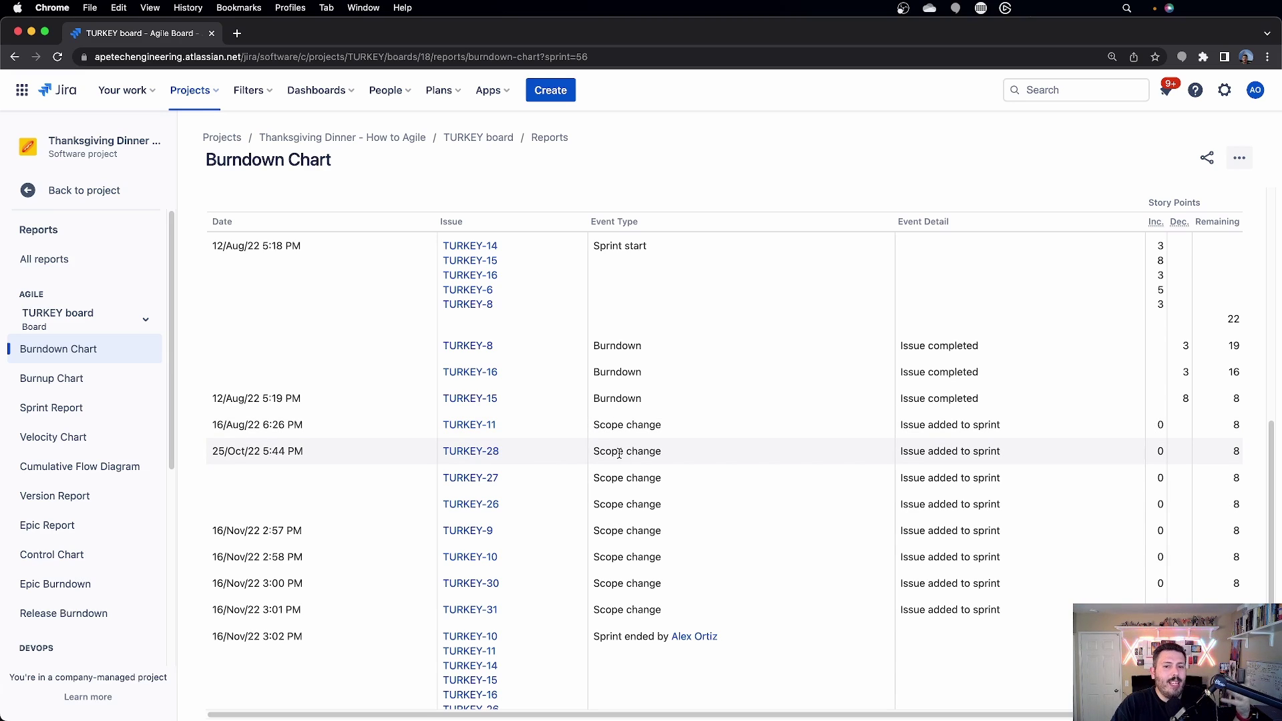
scroll(619, 453, up, 10)
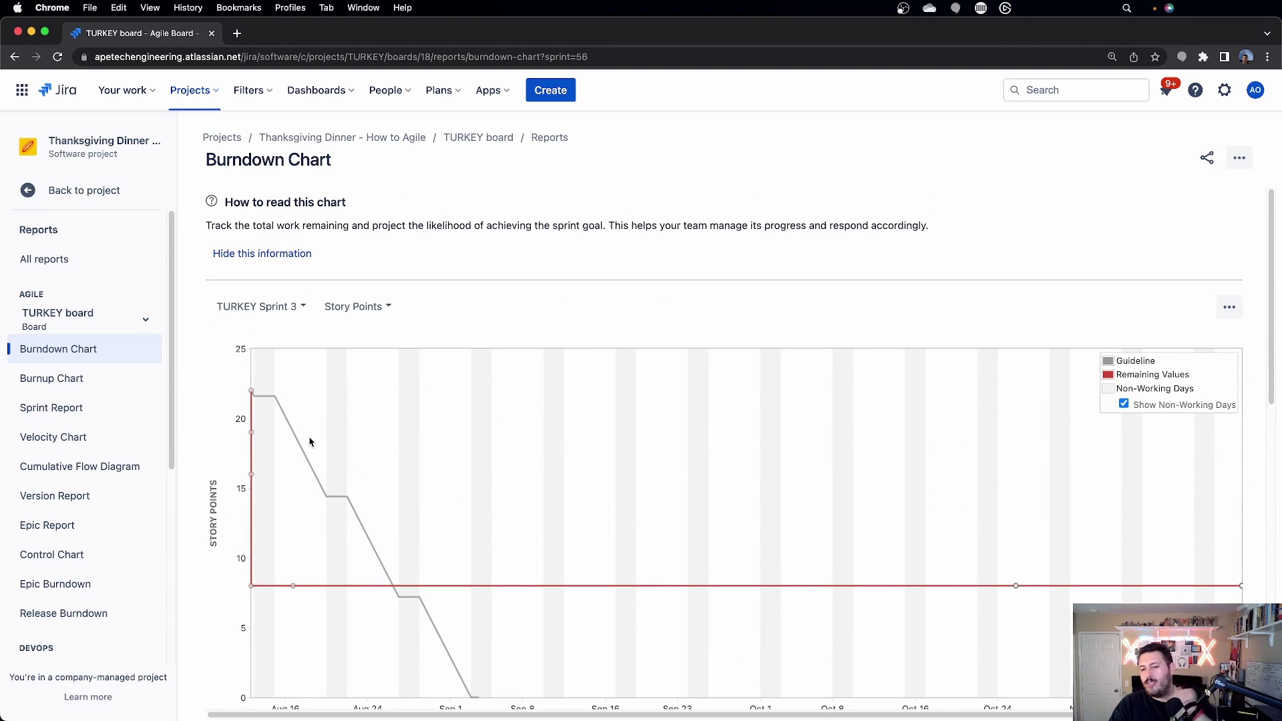
Measure the Sprint 3 burndown by Issue Count: 5 issues dropping to 2, then rising to 8
click(370, 313)
scroll(363, 434, down, 2)
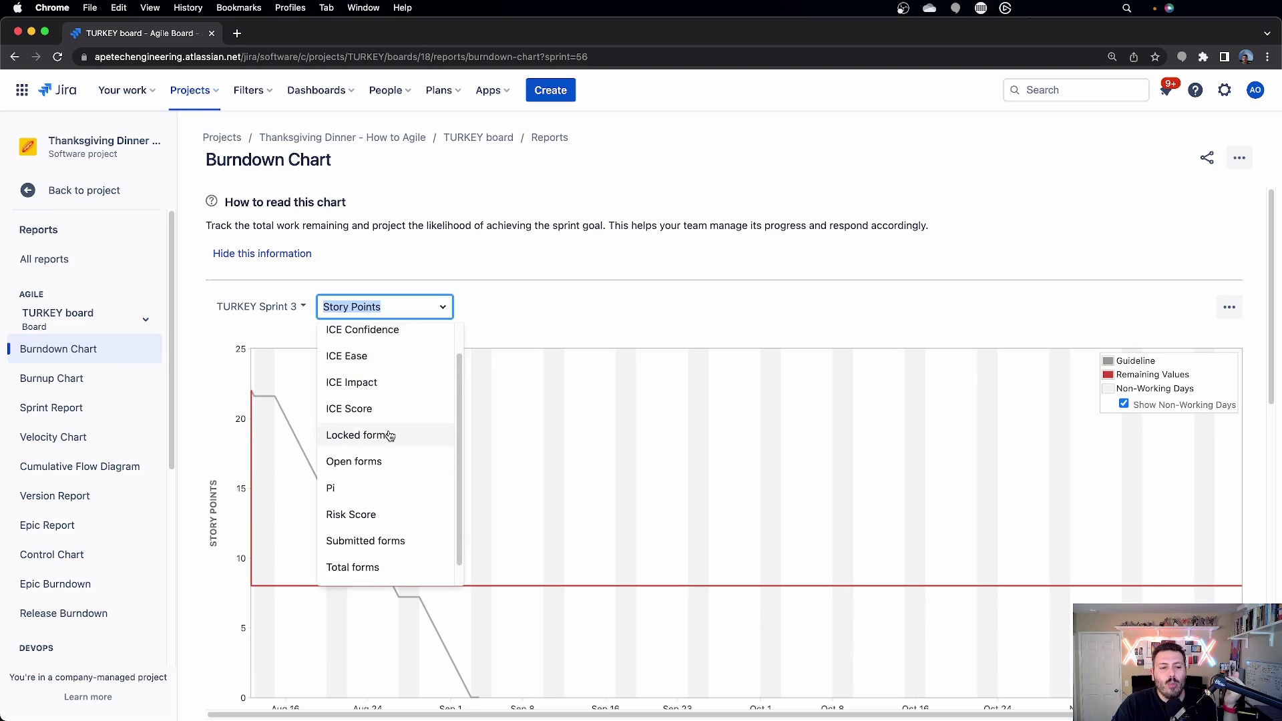
click(357, 572)
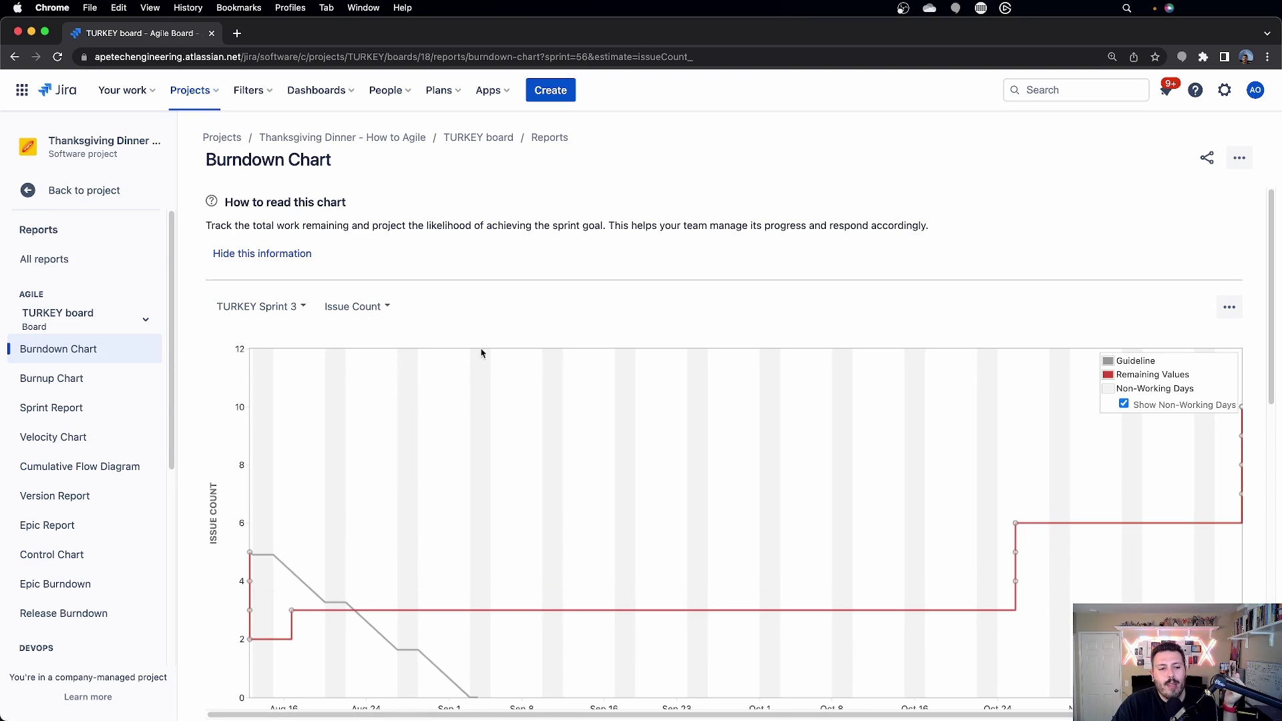
scroll(487, 383, down, 3)
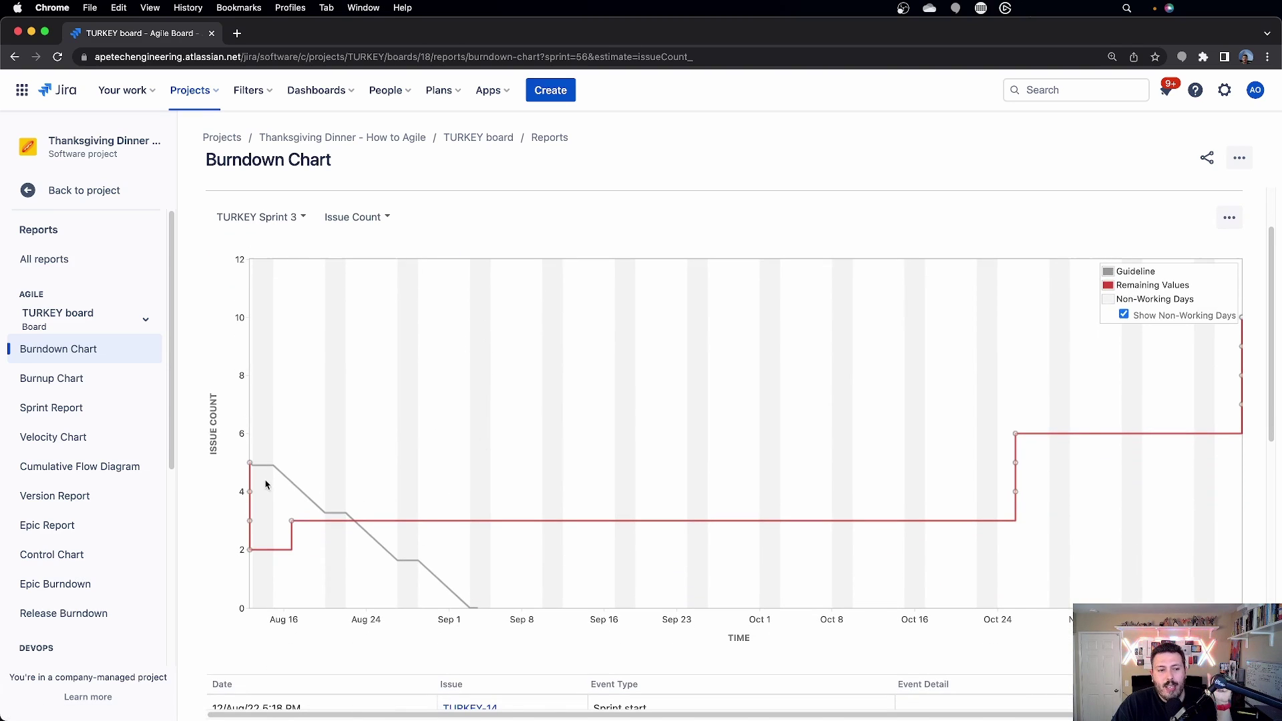
mouse_move(249, 469)
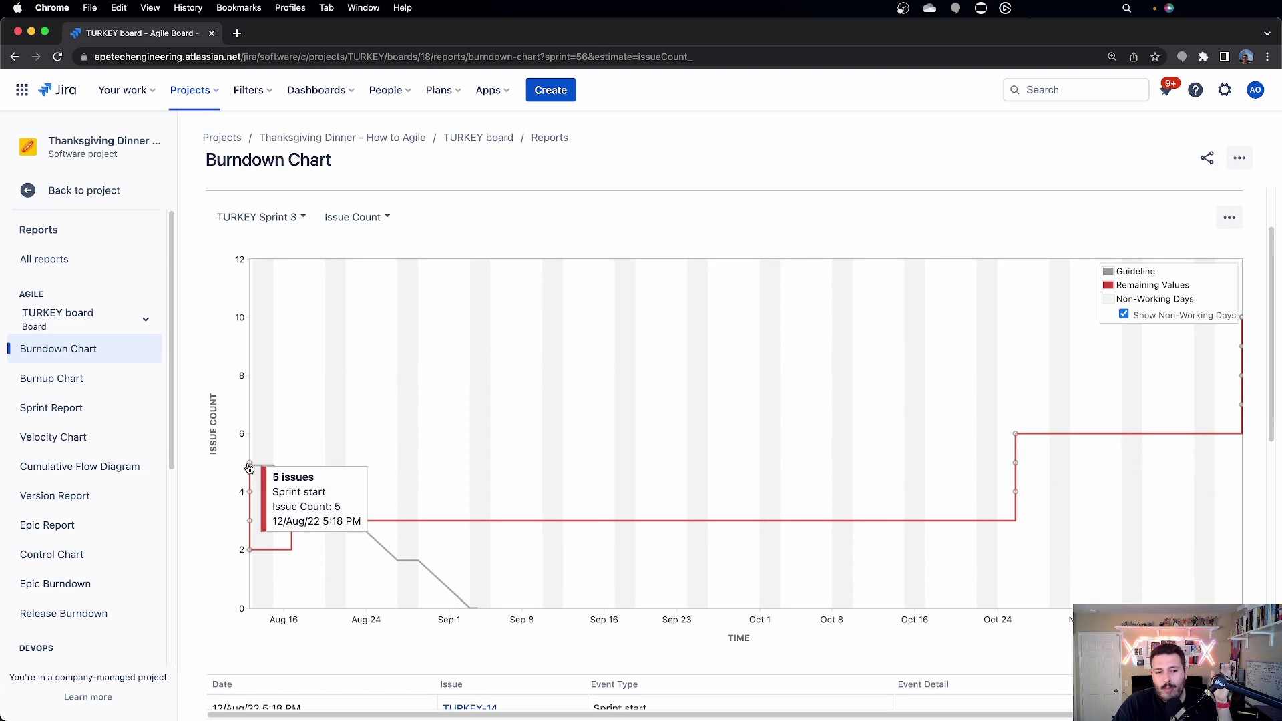
scroll(287, 551, down, 10)
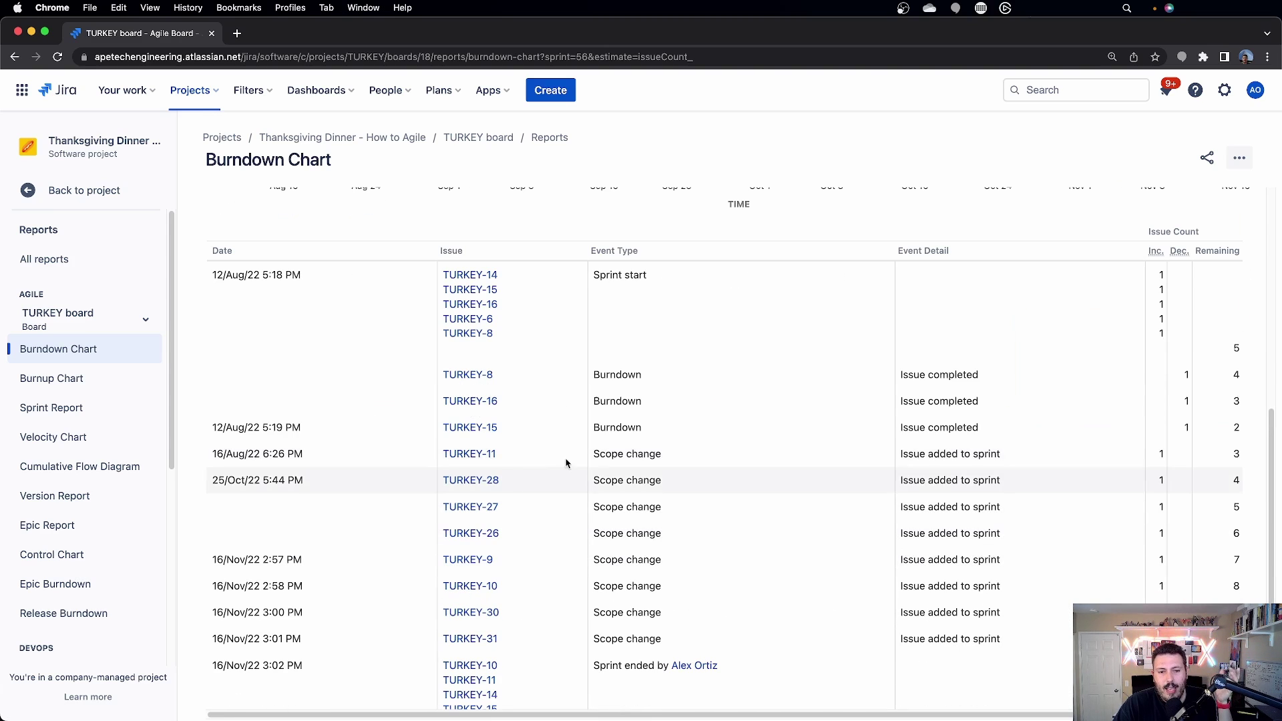
scroll(628, 381, up, 5)
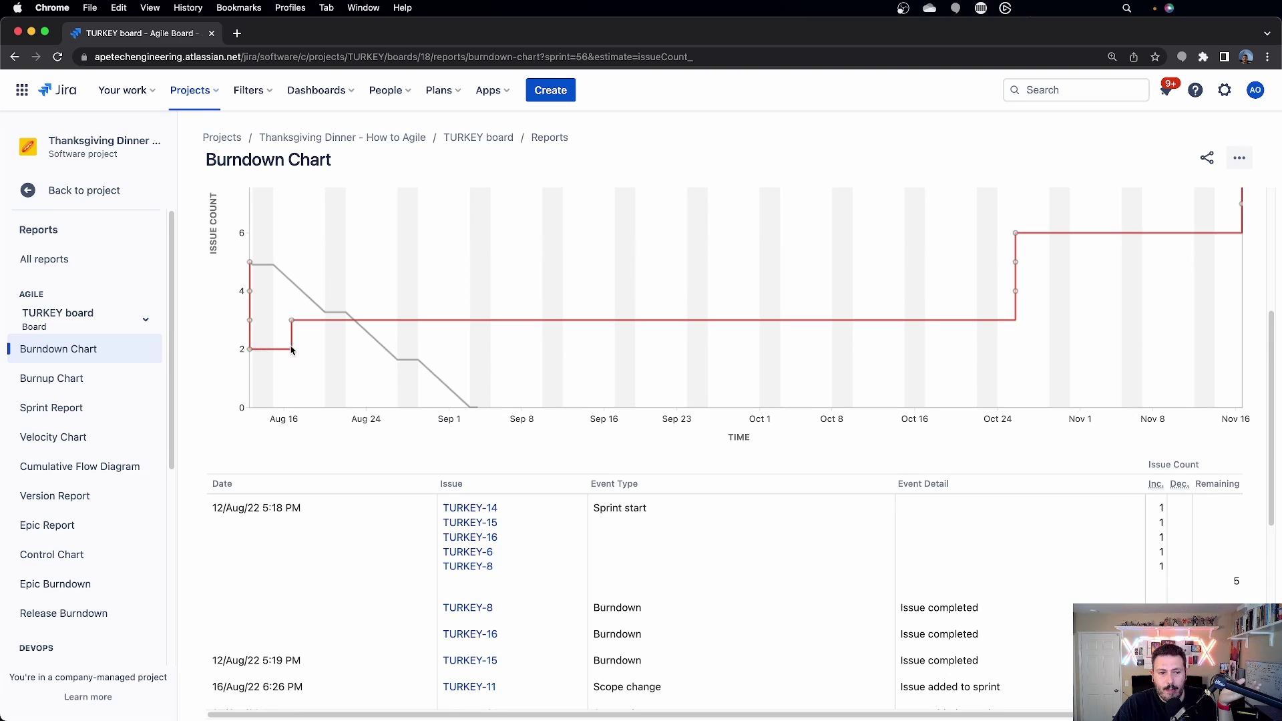
mouse_move(292, 325)
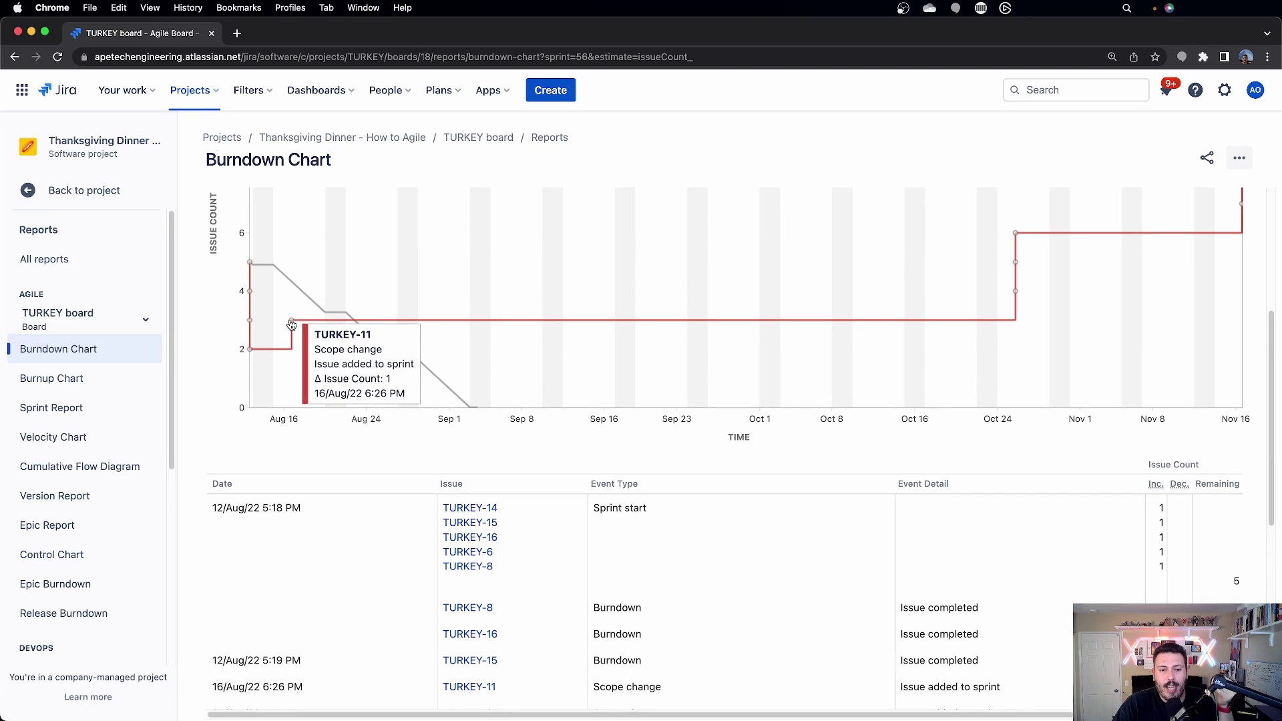
scroll(600, 601, down, 1)
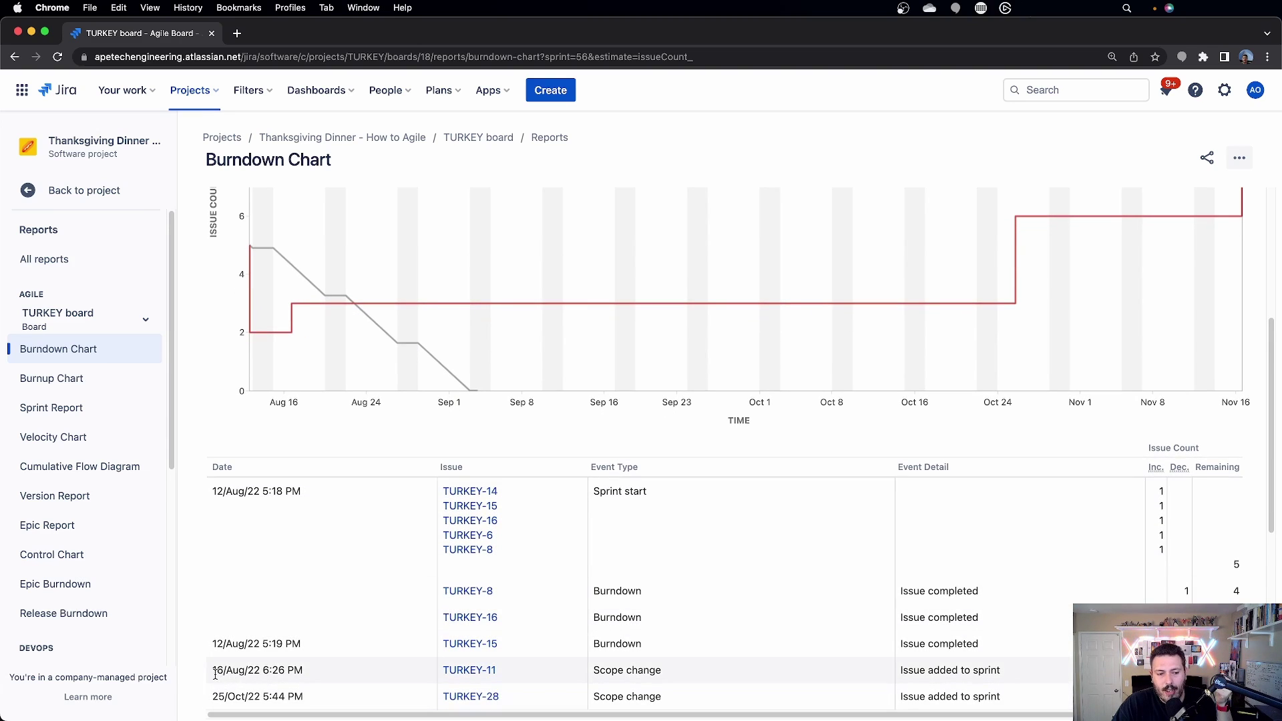
drag(215, 671, 307, 671)
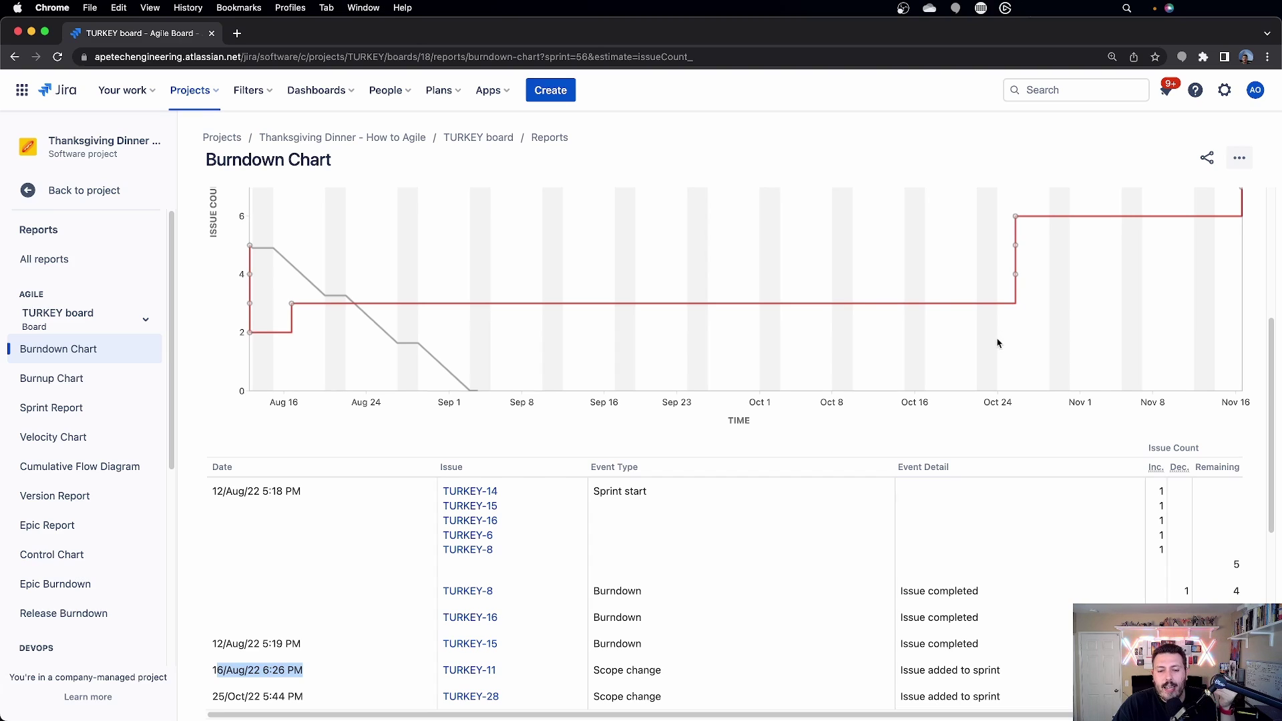
scroll(1001, 334, down, 1)
scroll(995, 361, up, 3)
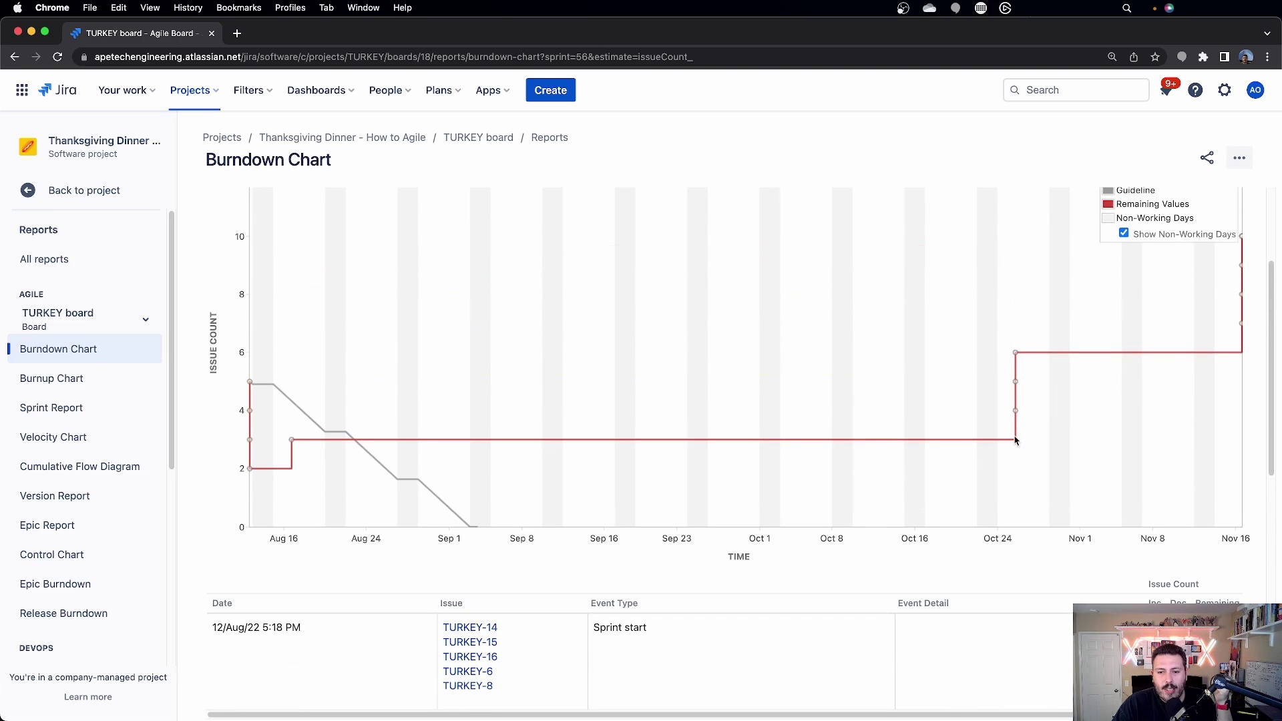
mouse_move(1016, 357)
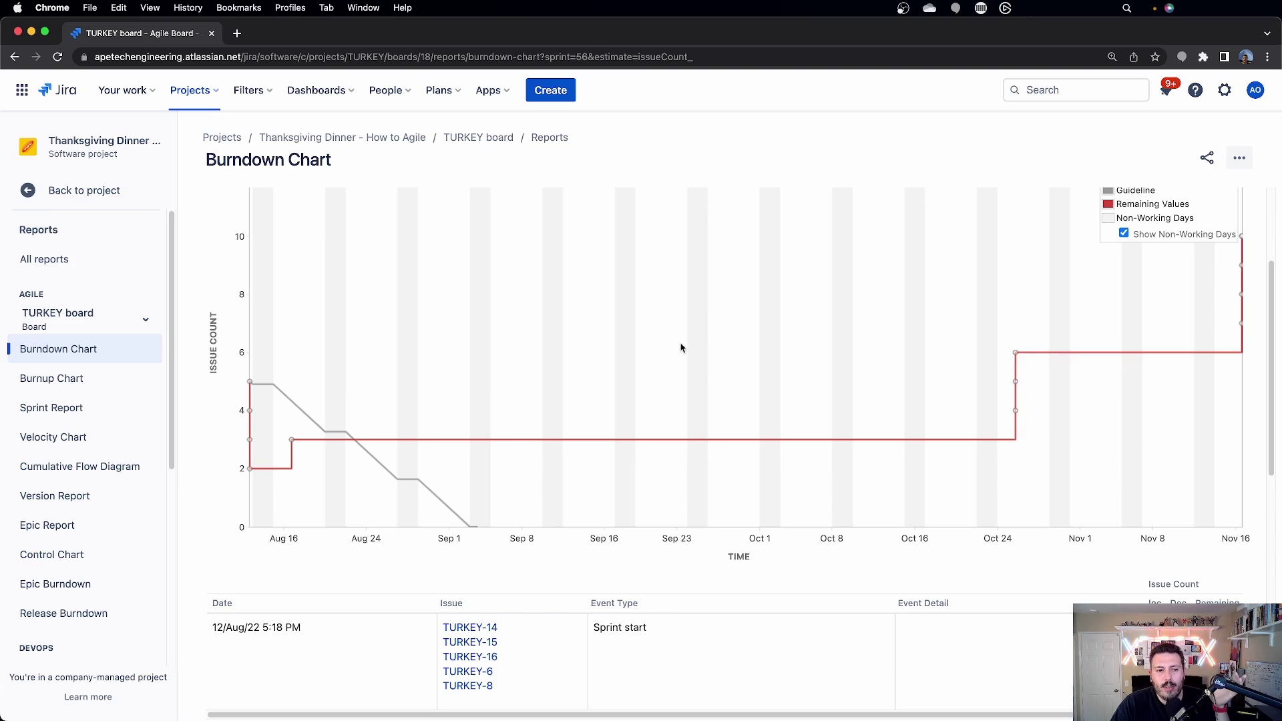
scroll(910, 374, down, 1)
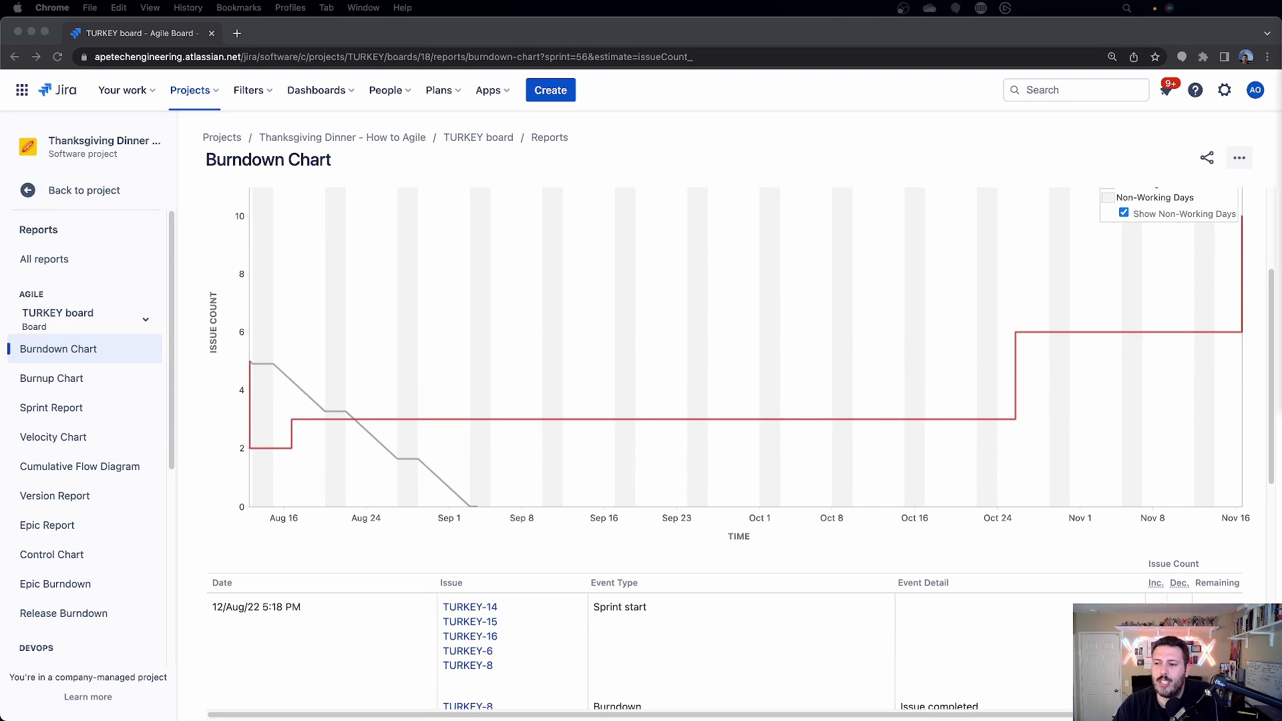
click(842, 404)
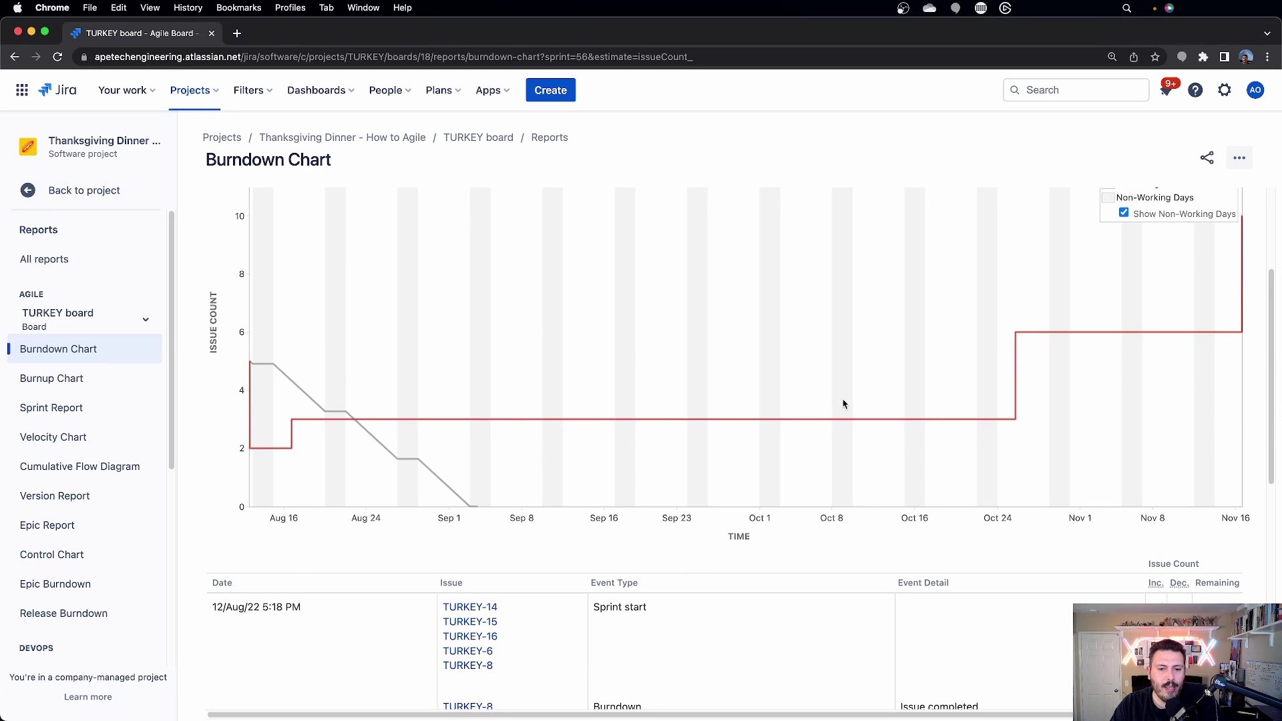
scroll(843, 404, down, 10)
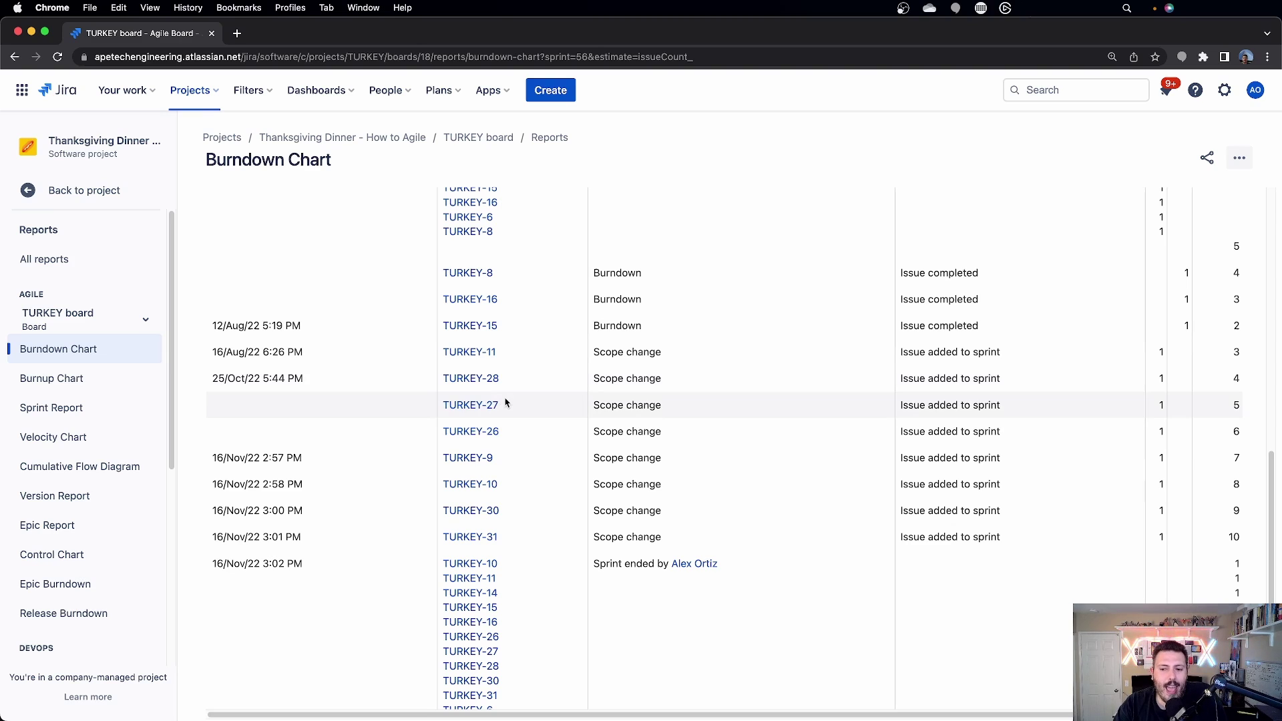
scroll(698, 392, down, 3)
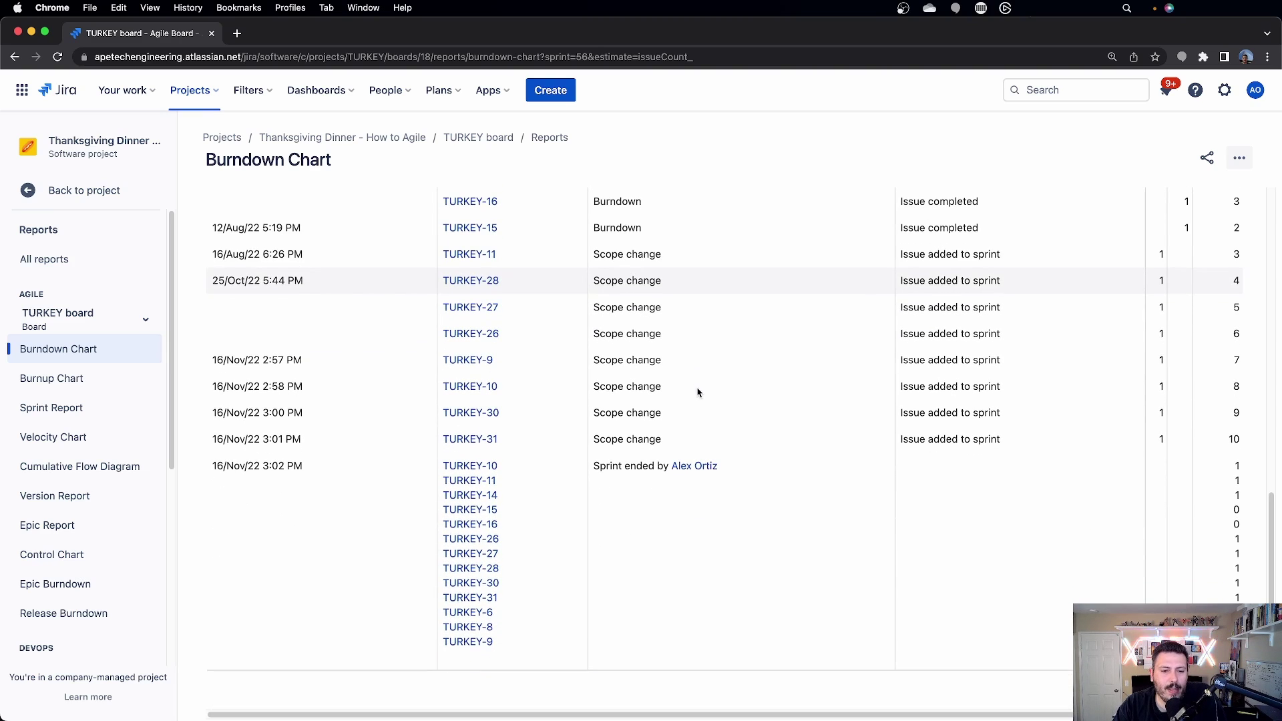